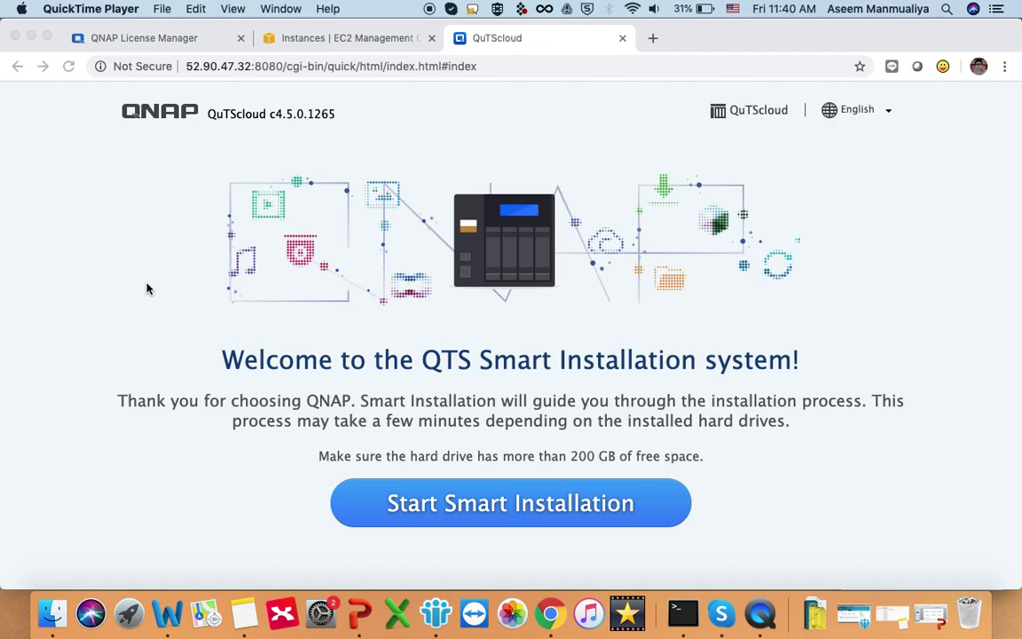
# Copy the EC2 instance's public IPv4 address 52.90.47.32 and go back to the QuTScloud page.
pyautogui.click(325, 39)
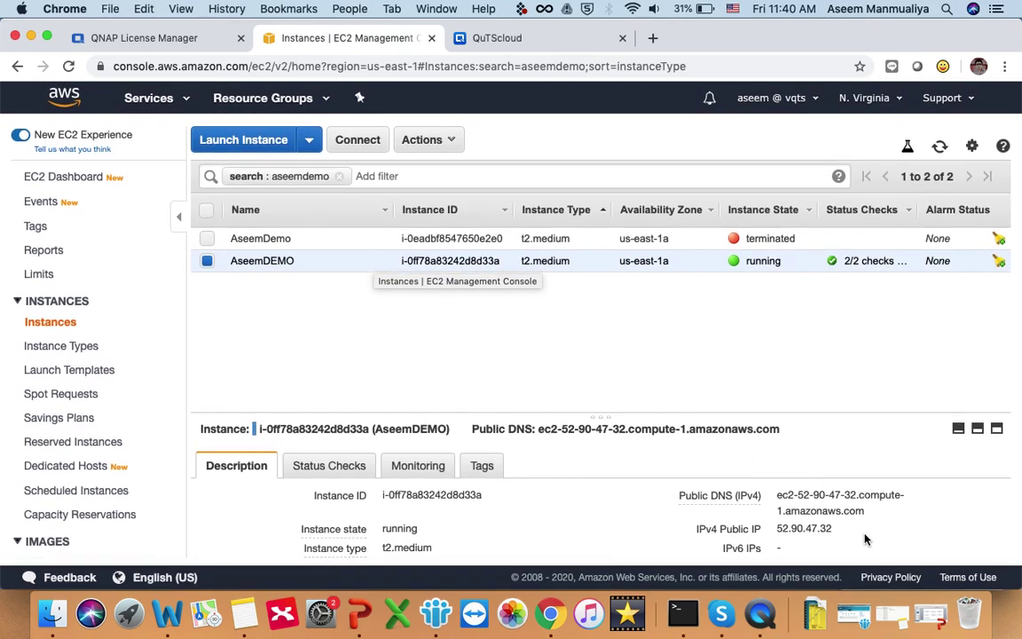
pyautogui.scroll(-2, 866, 539)
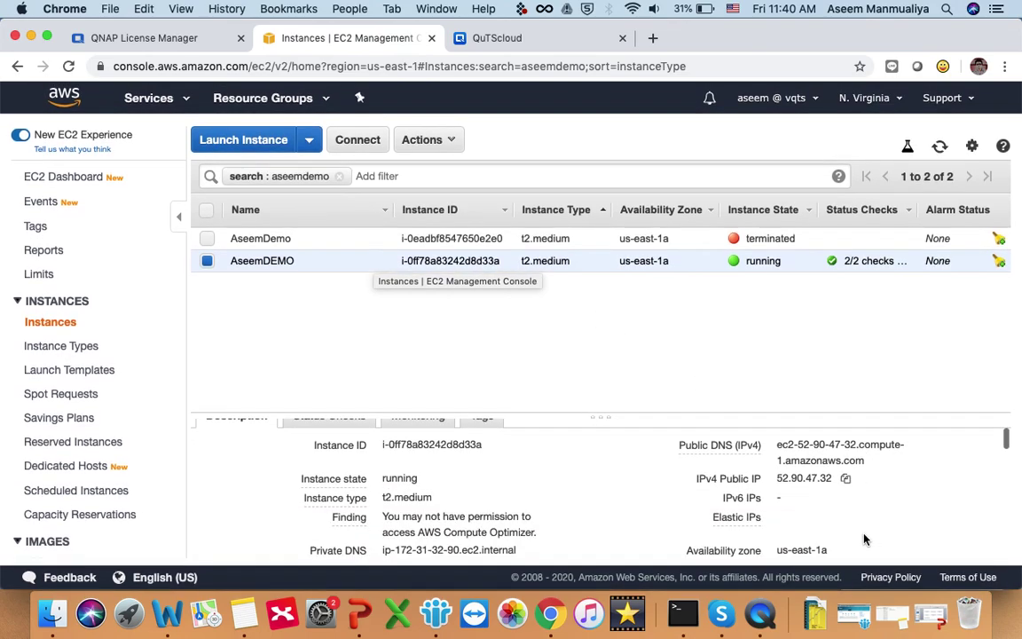
pyautogui.click(848, 482)
pyautogui.click(502, 42)
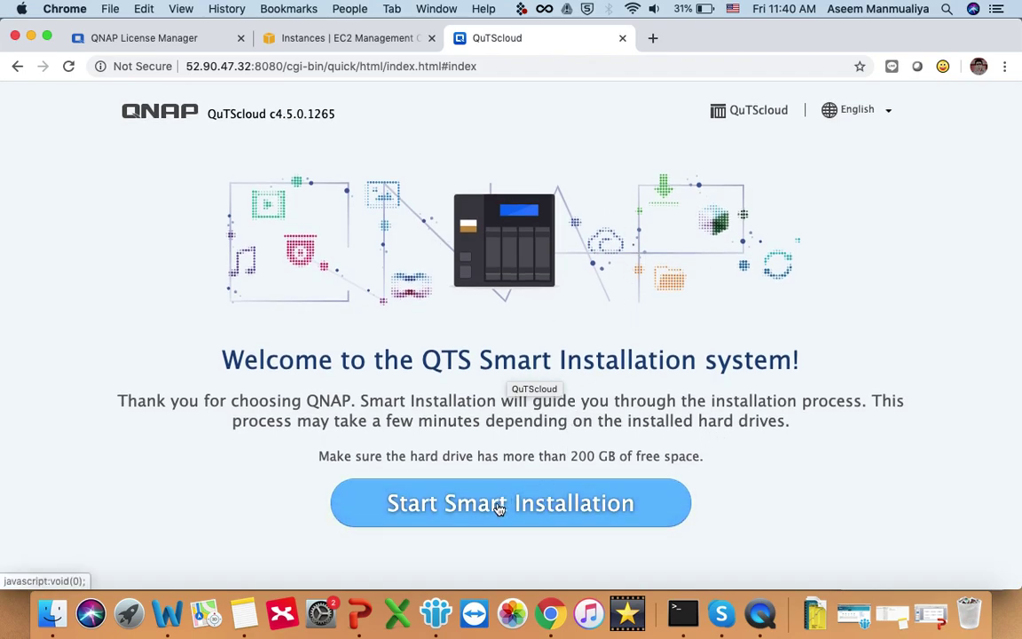
# Start Smart Installation, clear the license key field's saved suggestion, and switch to the License Manager tab.
pyautogui.click(653, 515)
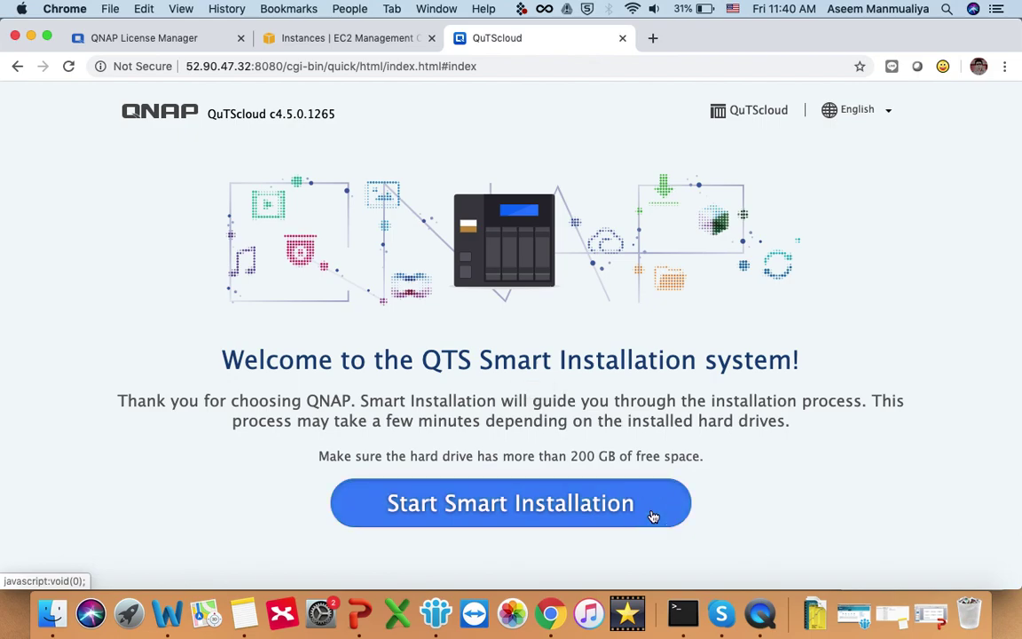
pyautogui.scroll(-3, 850, 477)
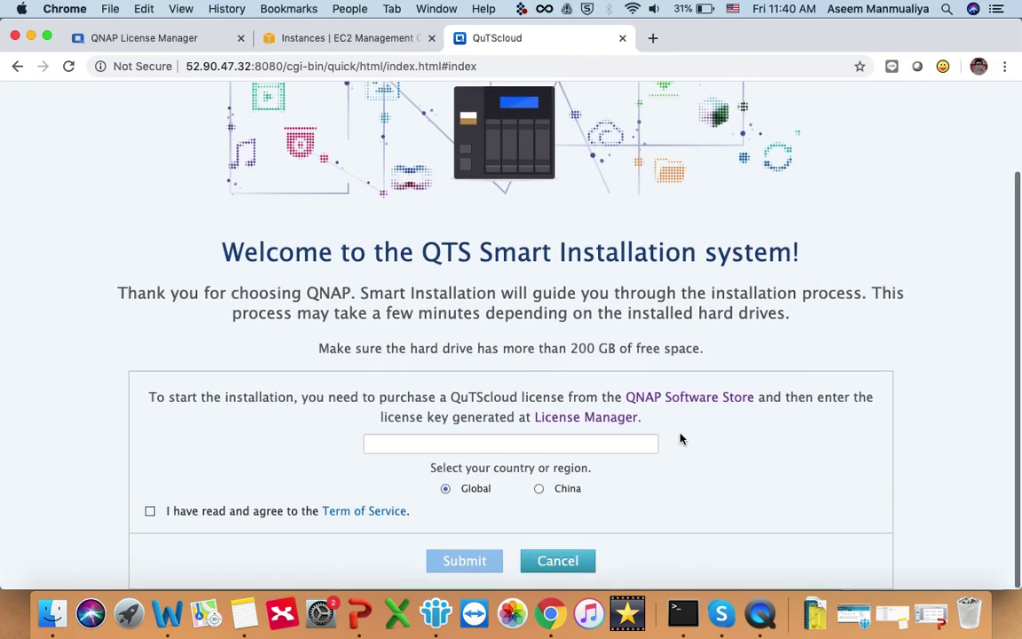
pyautogui.click(577, 446)
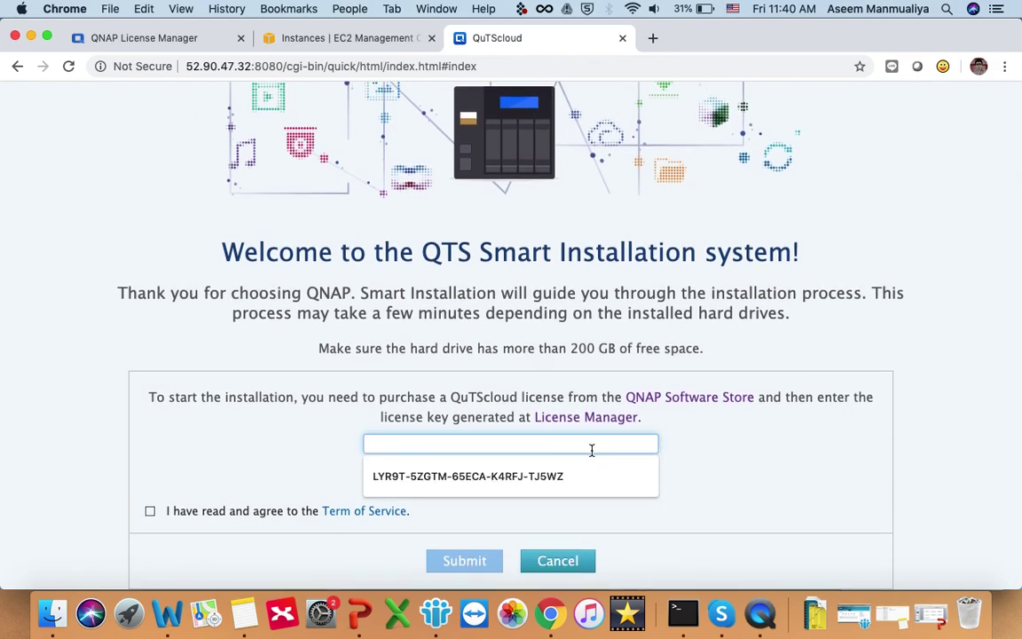
pyautogui.click(755, 452)
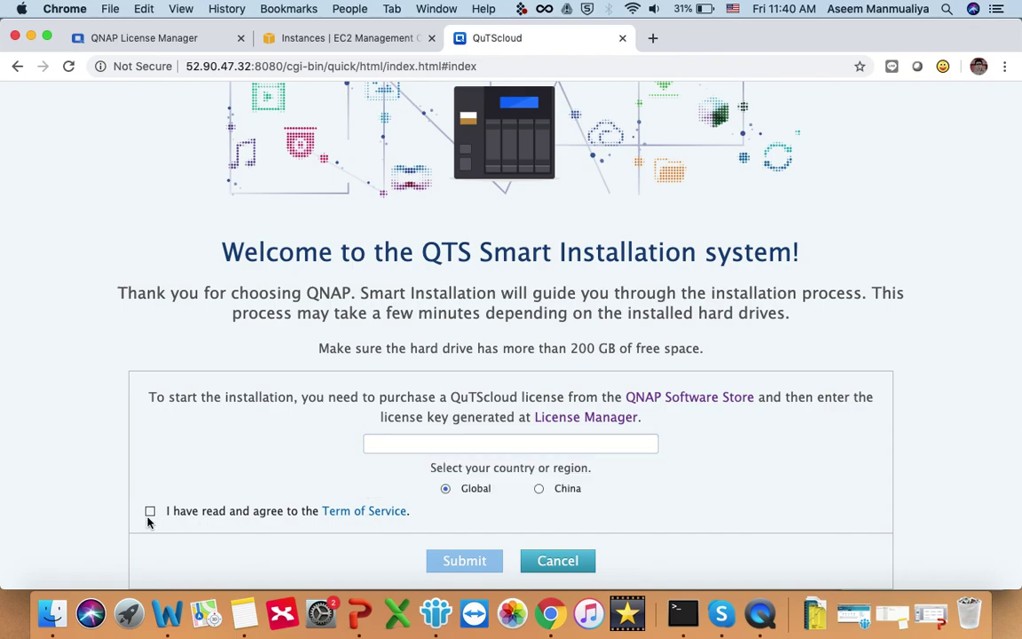
pyautogui.click(155, 43)
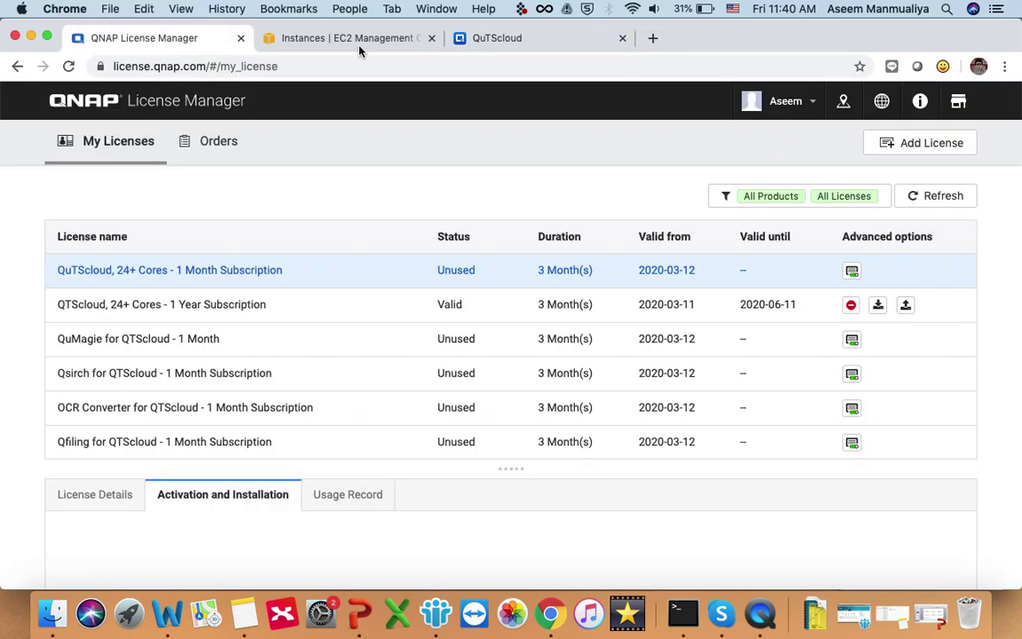
# Search Google for 'qnap license manager' in a new tab and open the license.qnap.com result.
pyautogui.click(653, 38)
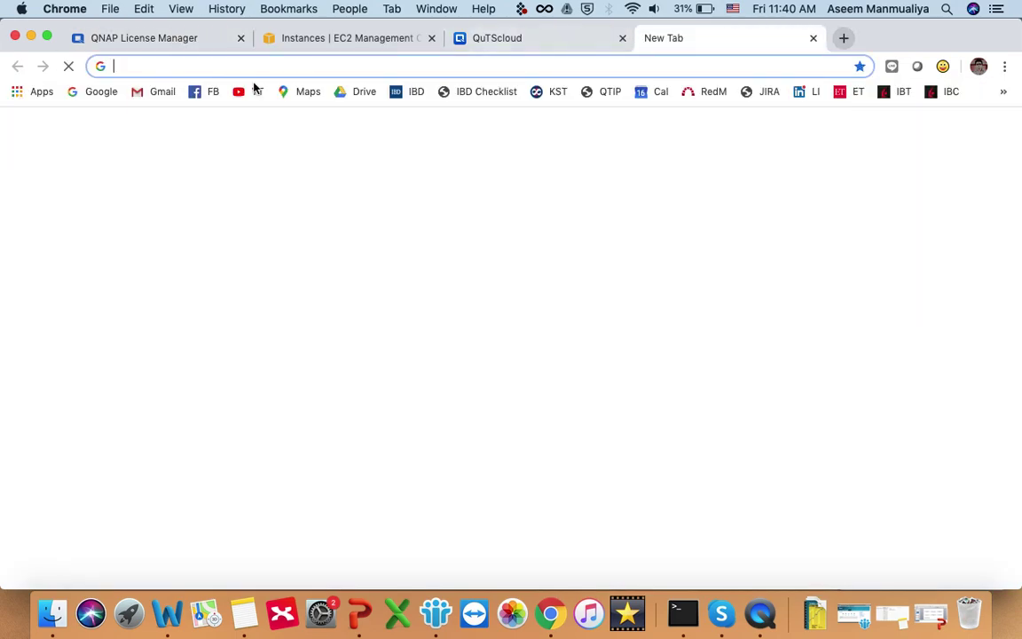
pyautogui.click(101, 96)
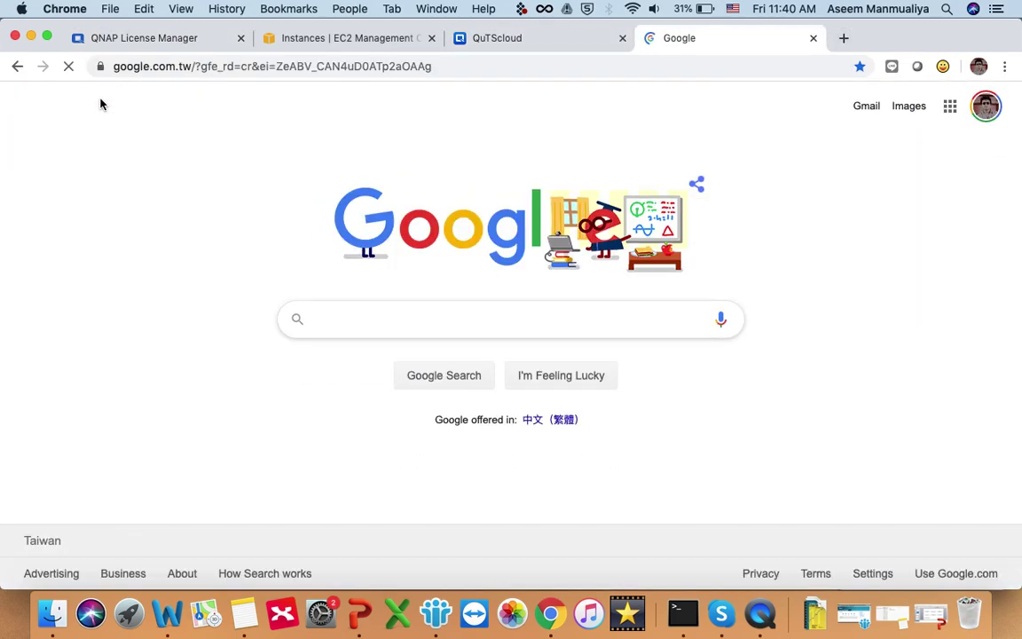
pyautogui.write('qnap lic')
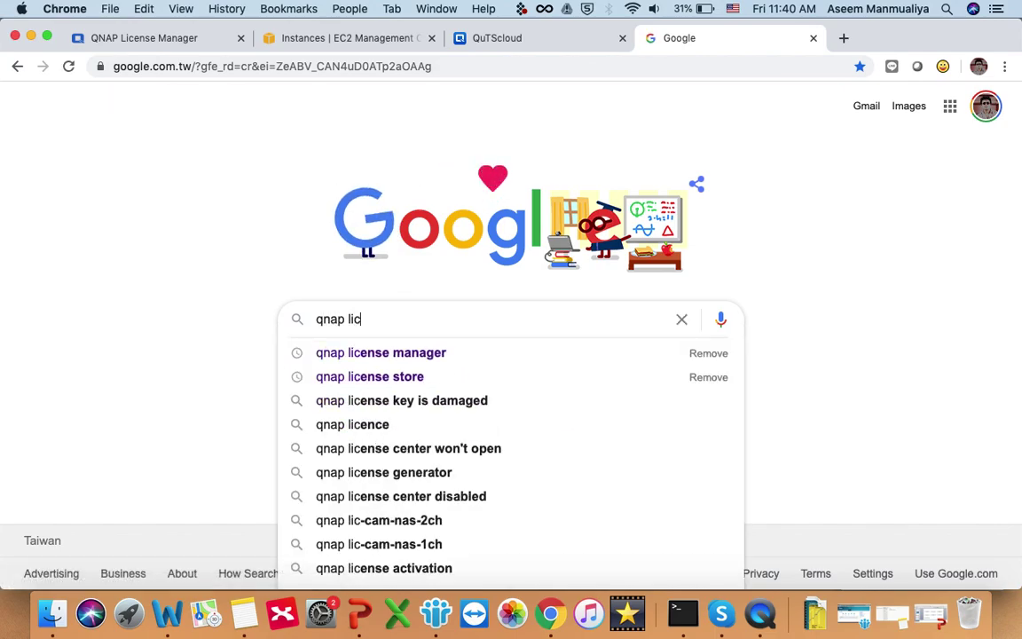
pyautogui.write('ense manager')
pyautogui.press('Return')
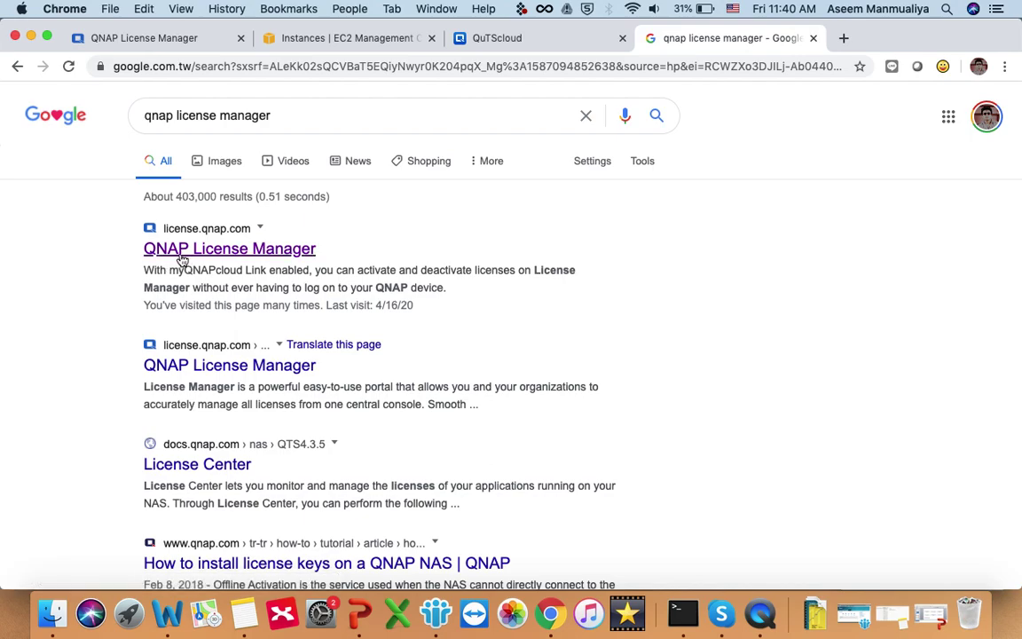
pyautogui.click(182, 255)
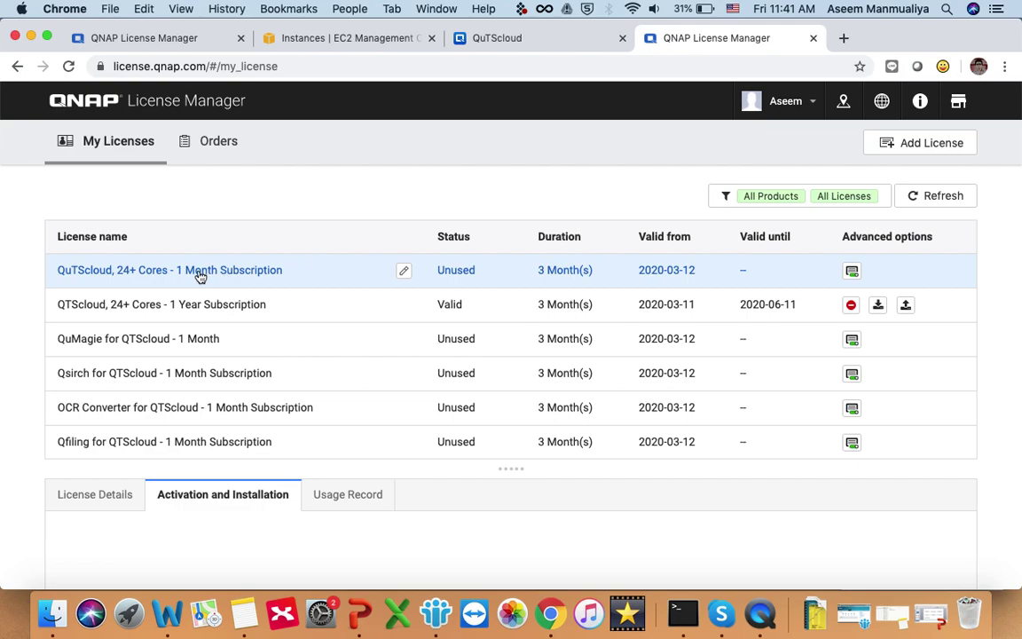
# Activate the Qfiling for QTScloud subscription by license key, retrieve the key, and close the activation dialog.
pyautogui.scroll(-2, 259, 278)
pyautogui.scroll(1, 259, 278)
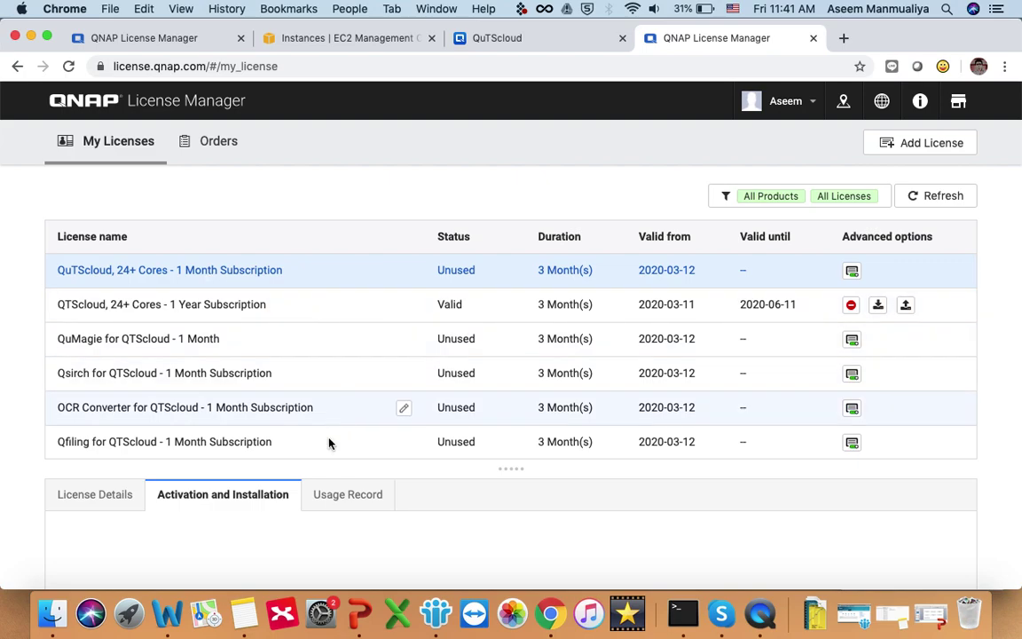
pyautogui.scroll(-5, 332, 431)
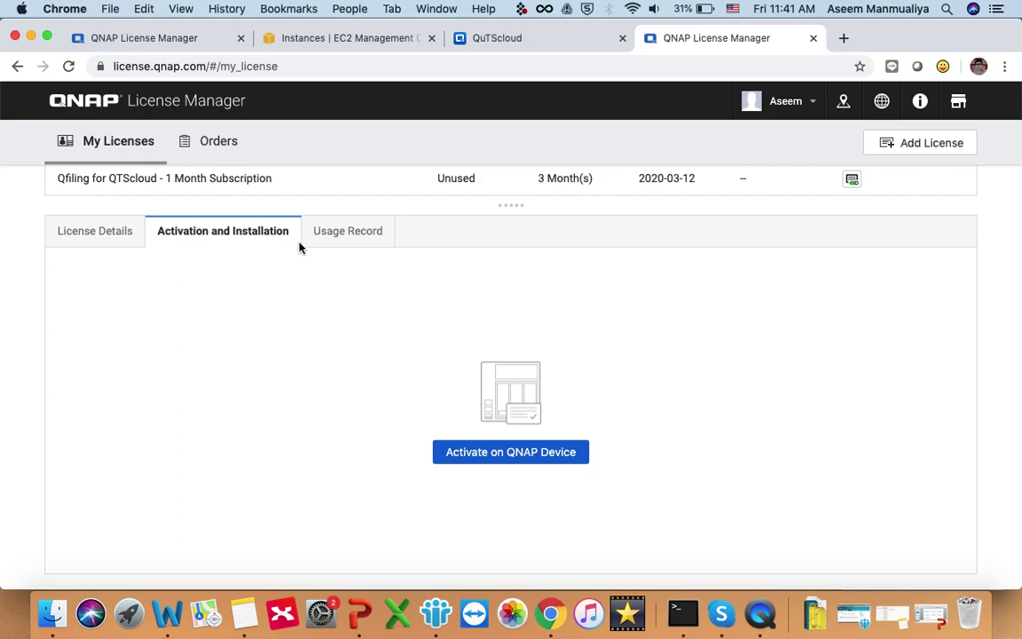
pyautogui.click(574, 461)
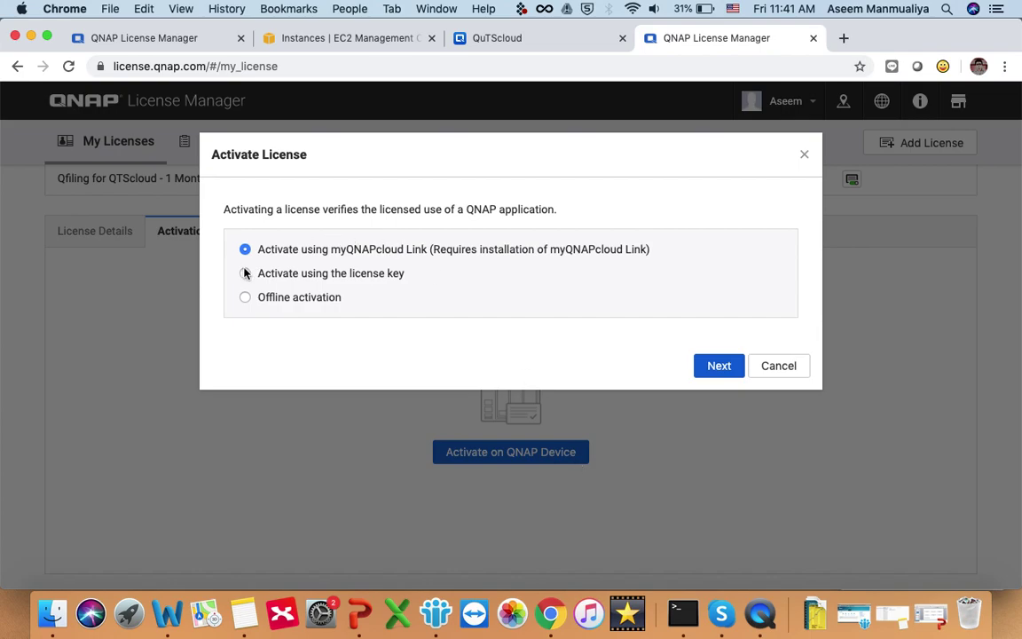
pyautogui.click(246, 276)
pyautogui.click(720, 366)
pyautogui.moveTo(434, 268)
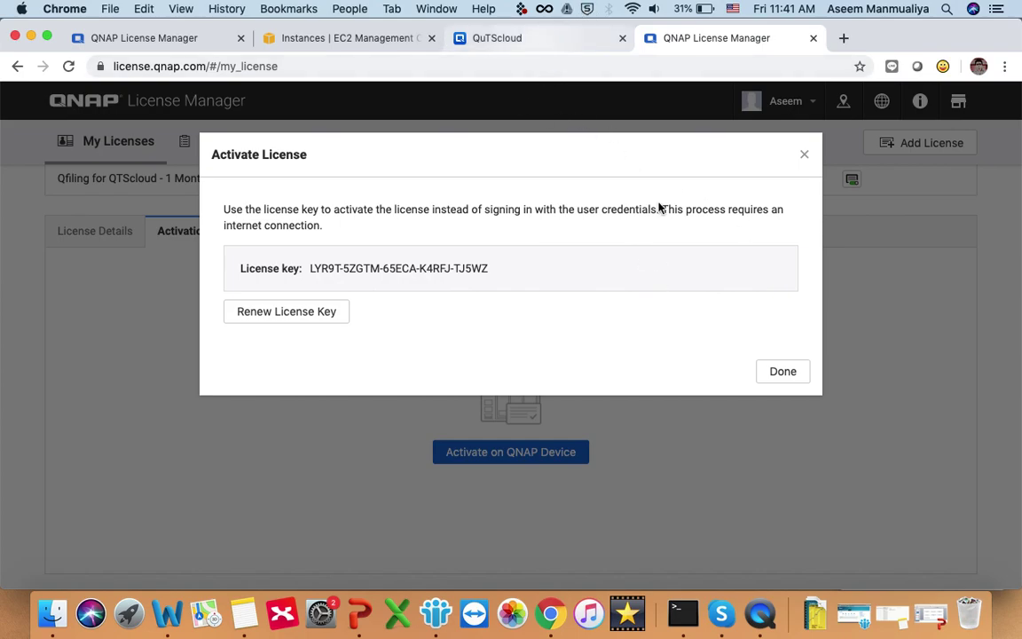
pyautogui.click(780, 372)
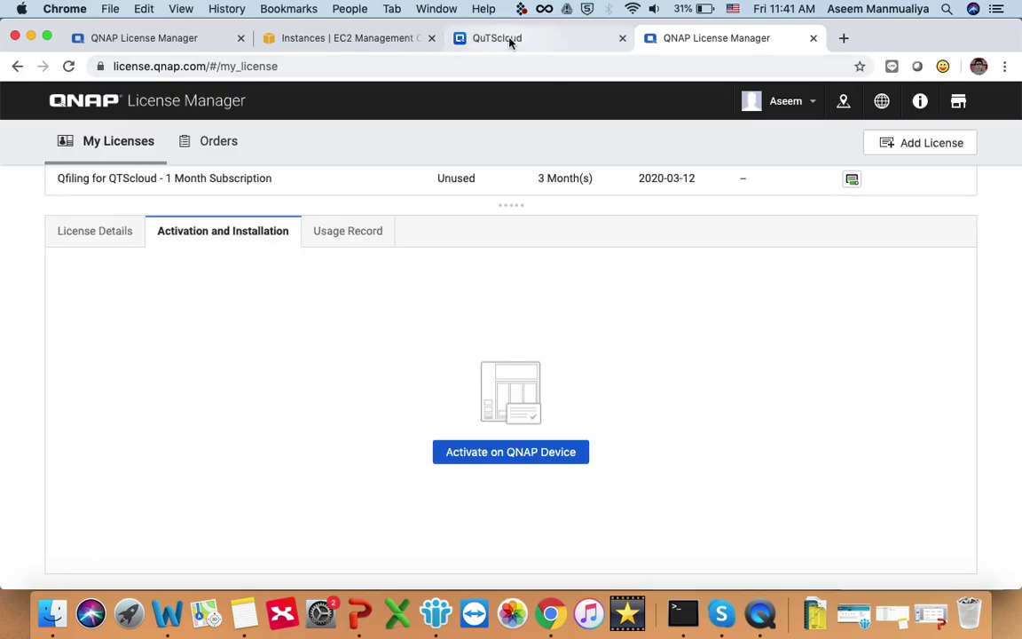
pyautogui.click(511, 40)
# Paste the license key, accept the Term of Service with the Global region, and submit it.
pyautogui.click(449, 444)
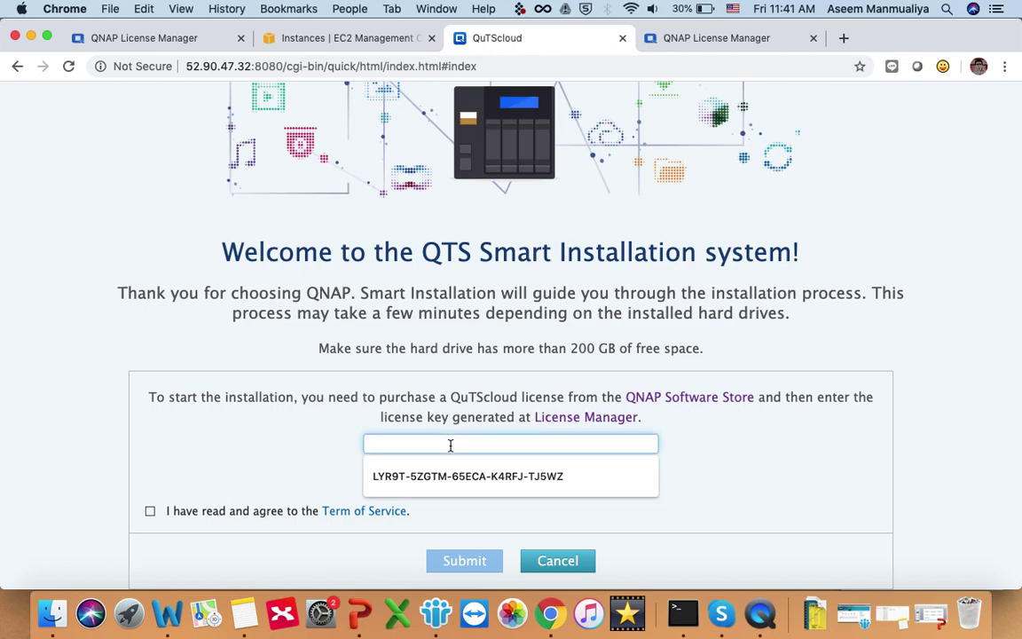
pyautogui.press('super+v')
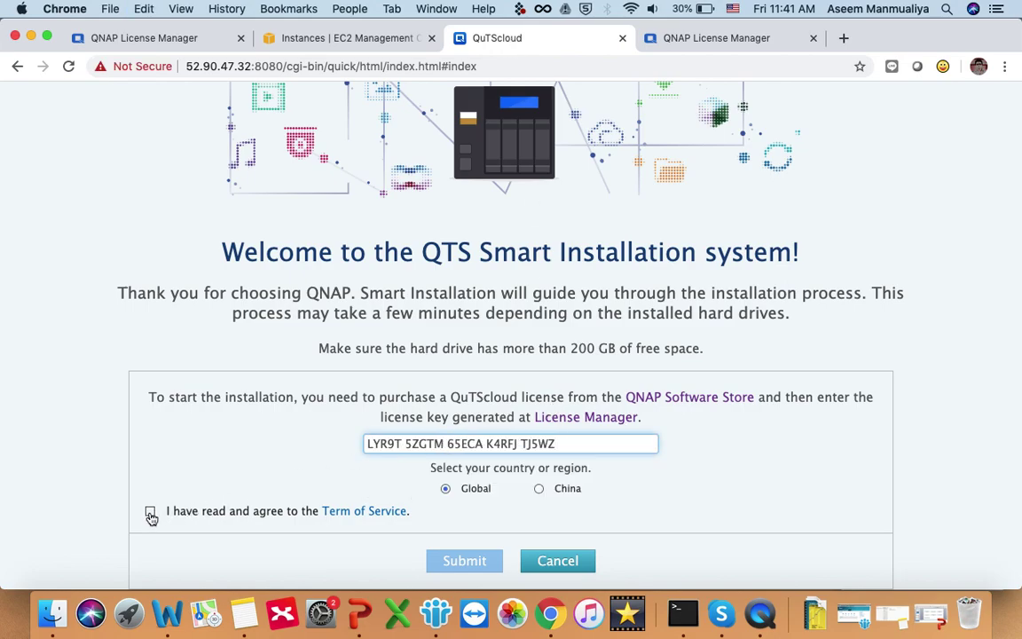
pyautogui.click(150, 515)
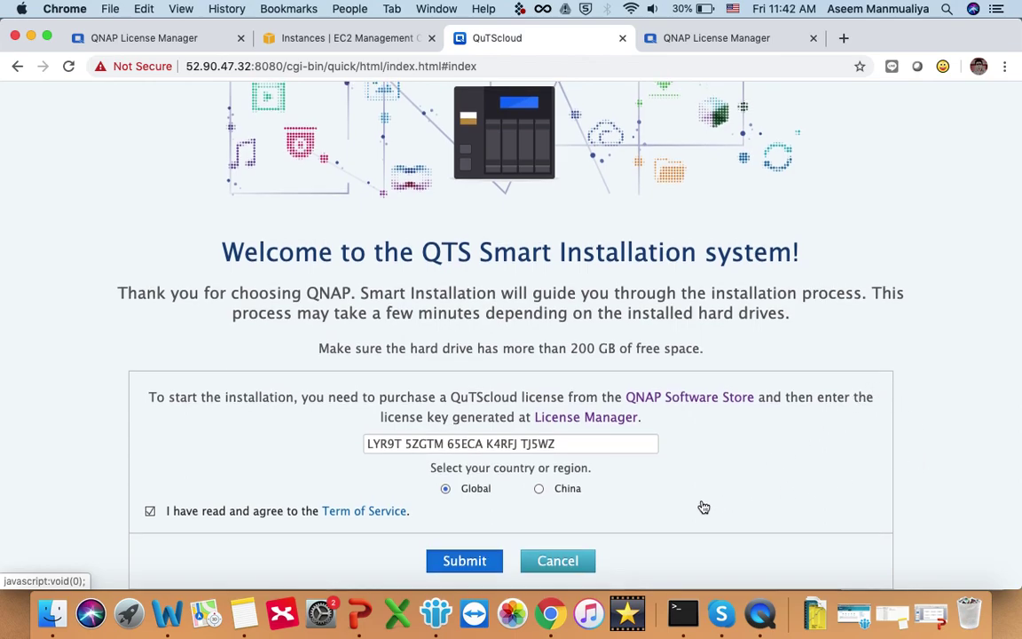
pyautogui.click(477, 563)
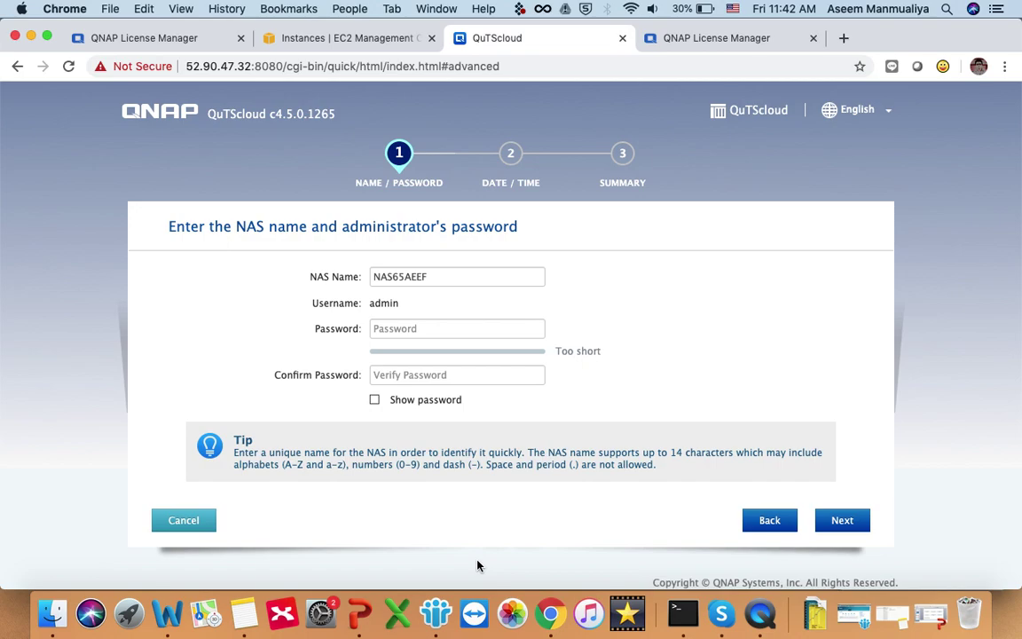
# Enter and confirm the administrator password, keeping the NAS name NAS65AEEF.
pyautogui.click(389, 328)
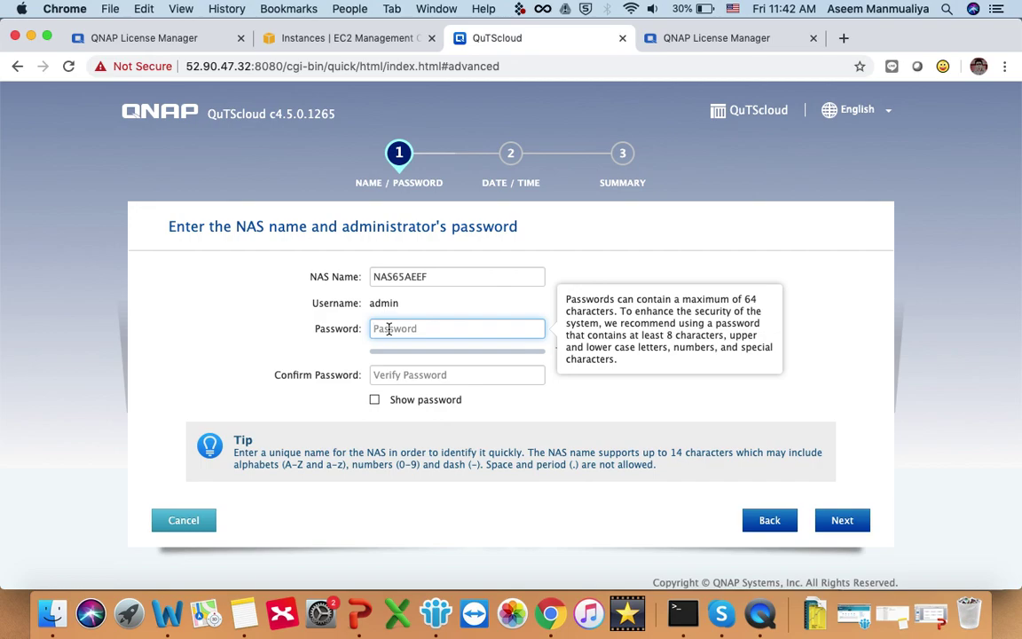
pyautogui.write('ad')
pyautogui.write('••')
pyautogui.press('Tab')
pyautogui.write('•')
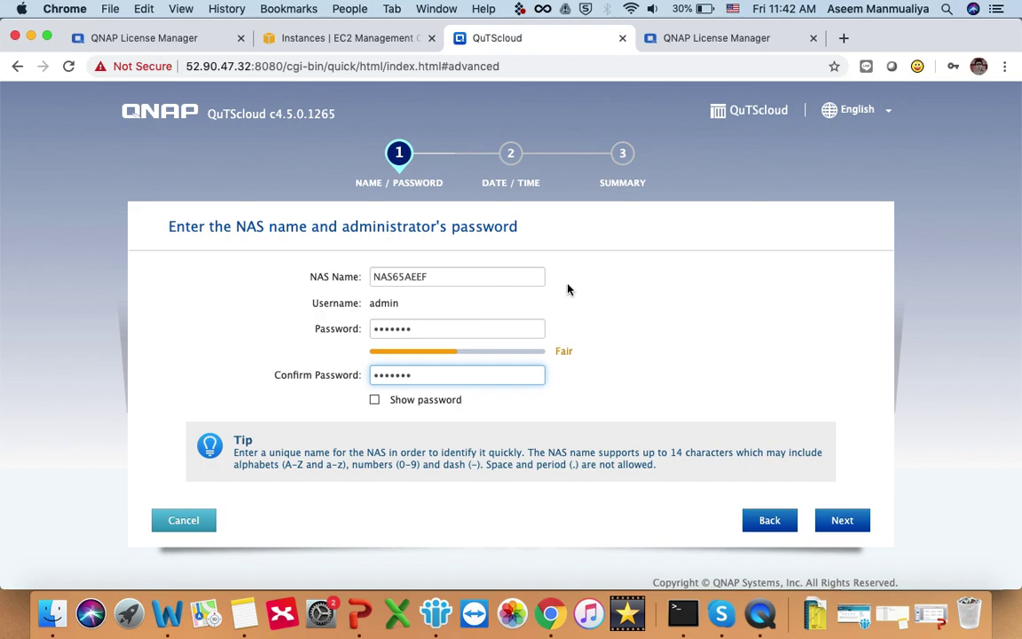
# On the date and time step, choose the (GMT+08:00) Taipei time zone and continue to the Summary.
pyautogui.click(840, 522)
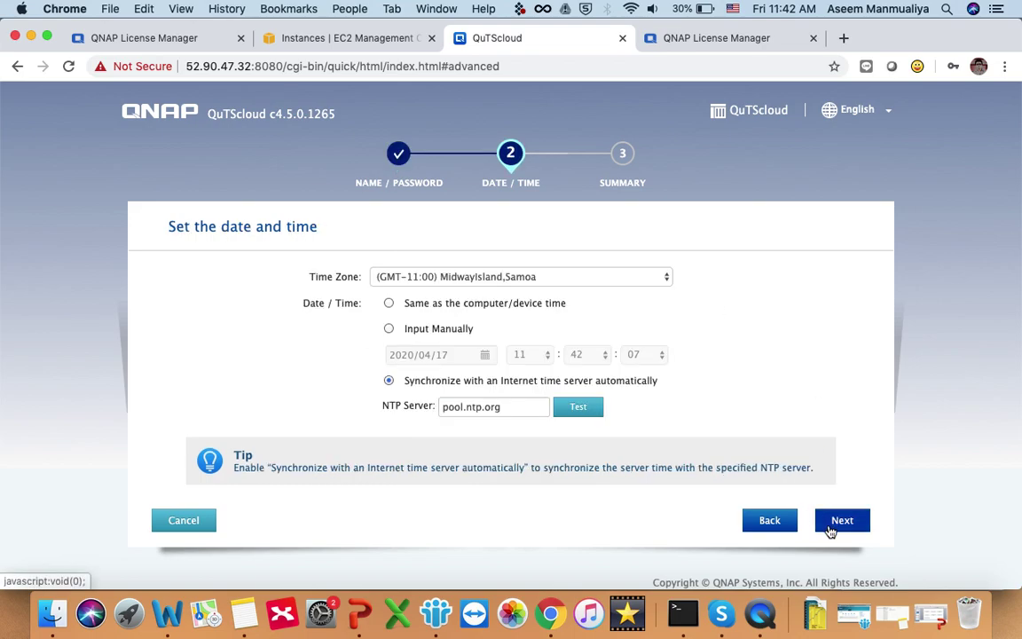
pyautogui.click(592, 279)
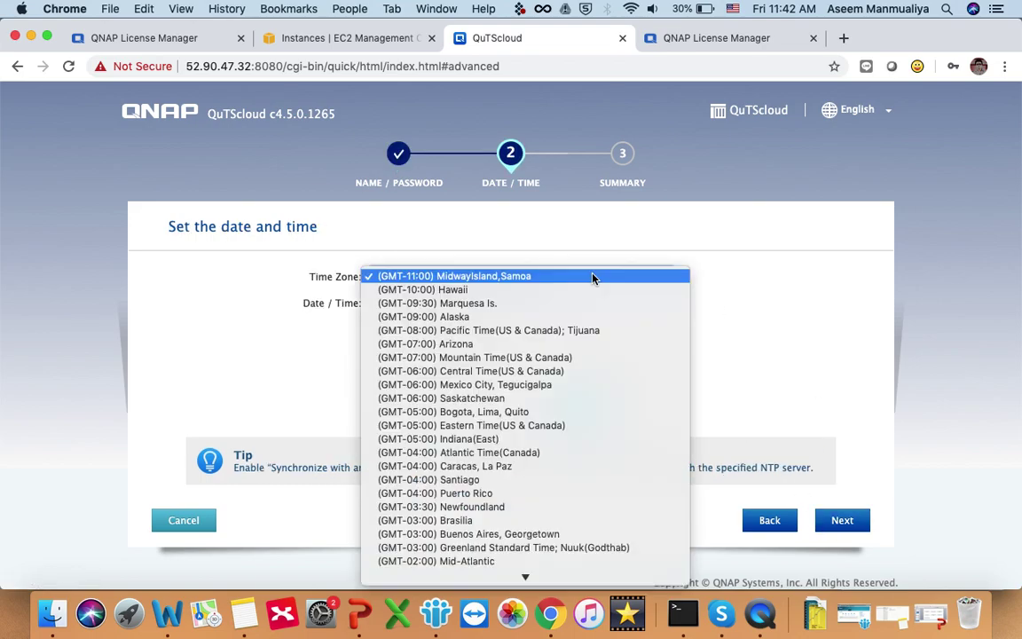
pyautogui.scroll(-5, 510, 467)
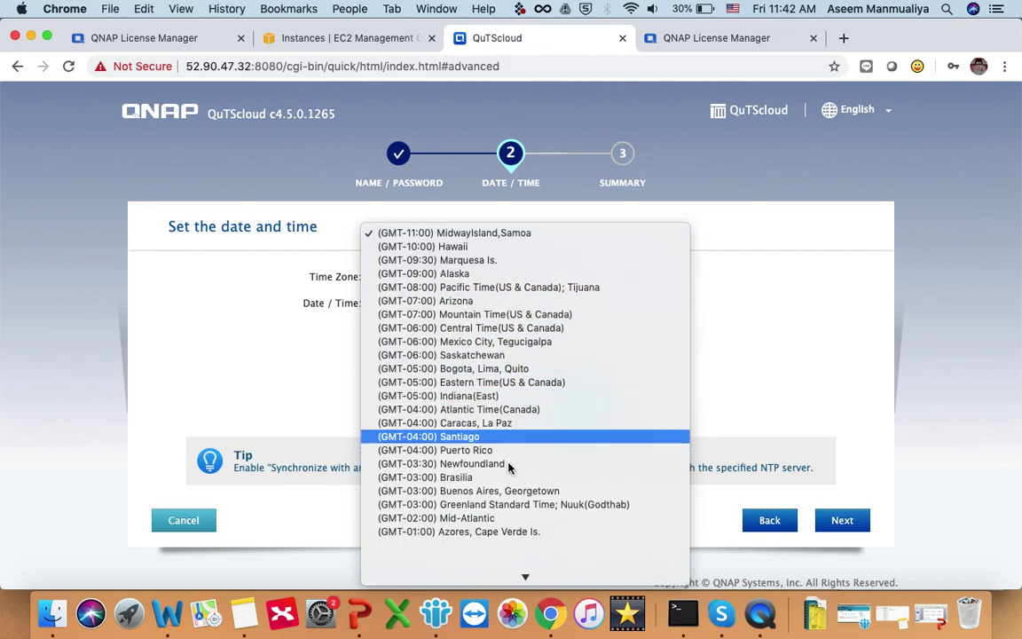
pyautogui.scroll(-4, 510, 468)
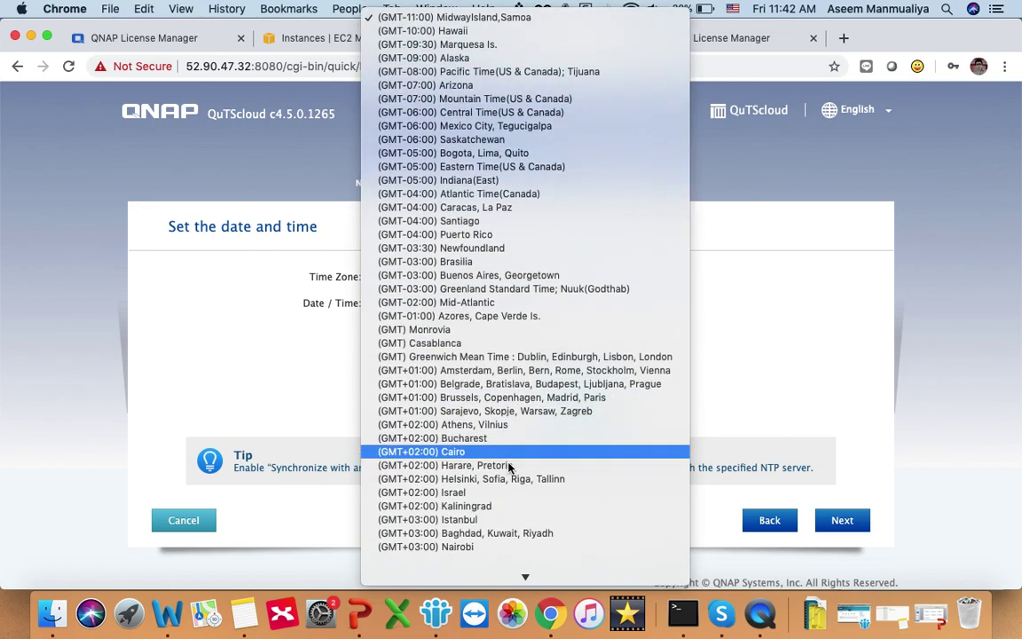
pyautogui.scroll(-5, 507, 455)
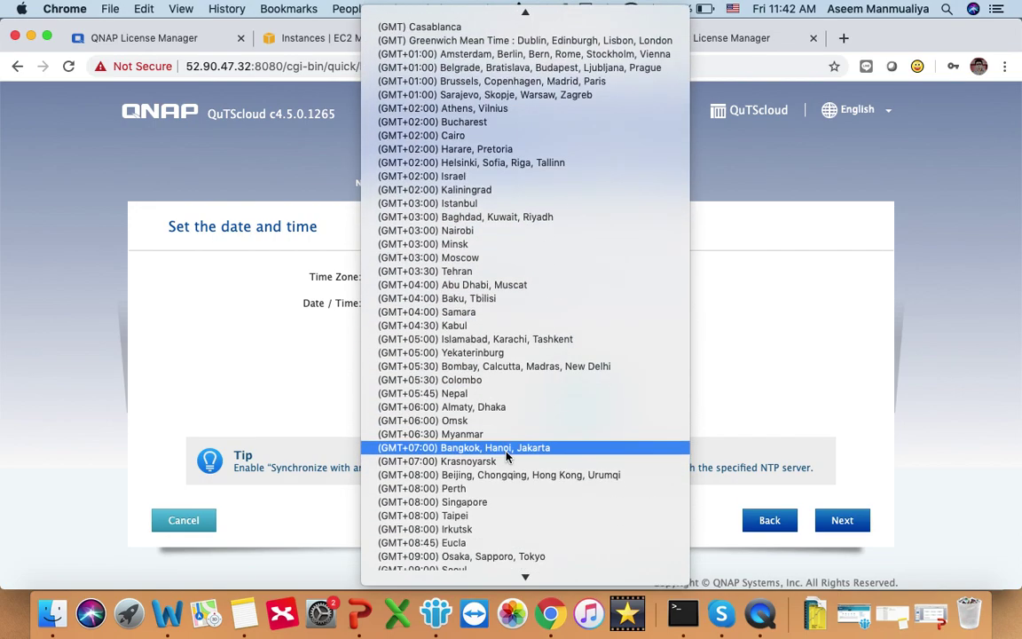
pyautogui.click(484, 503)
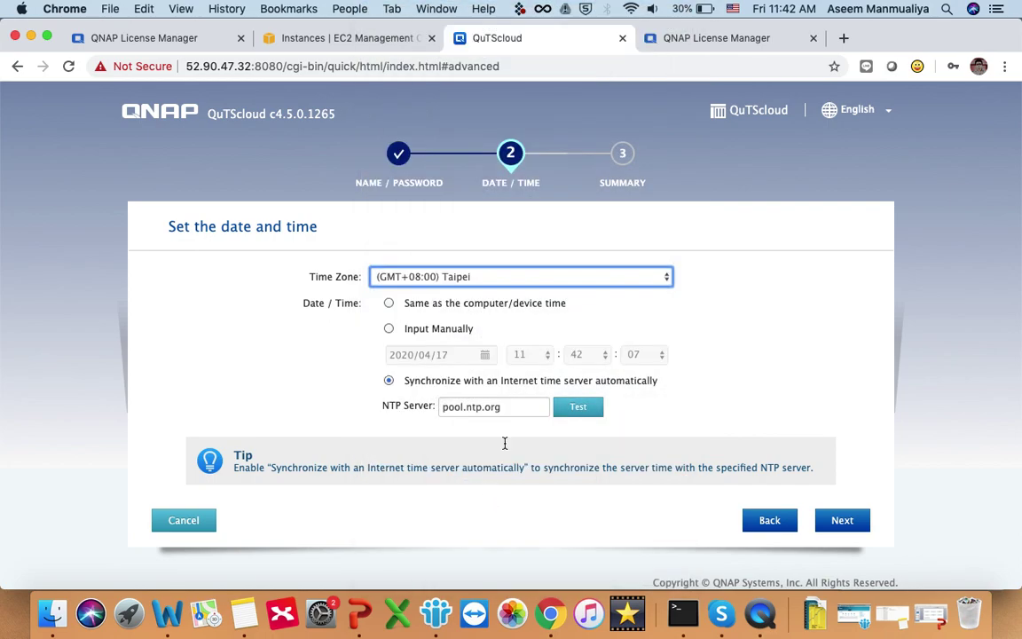
pyautogui.click(825, 522)
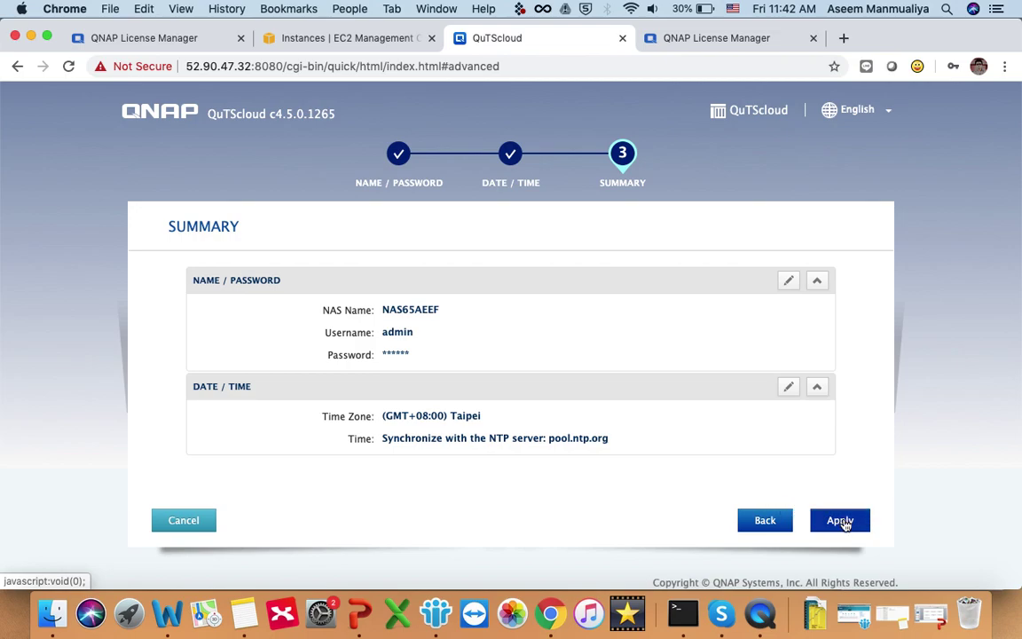
# Apply the settings, confirm clearing the drive data, and decline saving the password in Chrome.
pyautogui.click(841, 521)
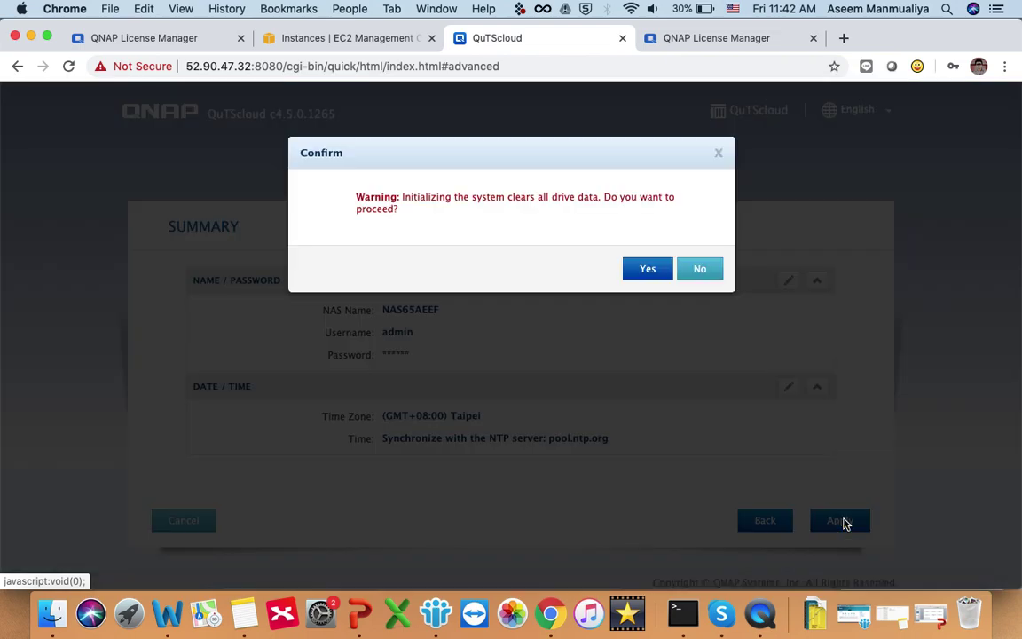
pyautogui.click(647, 270)
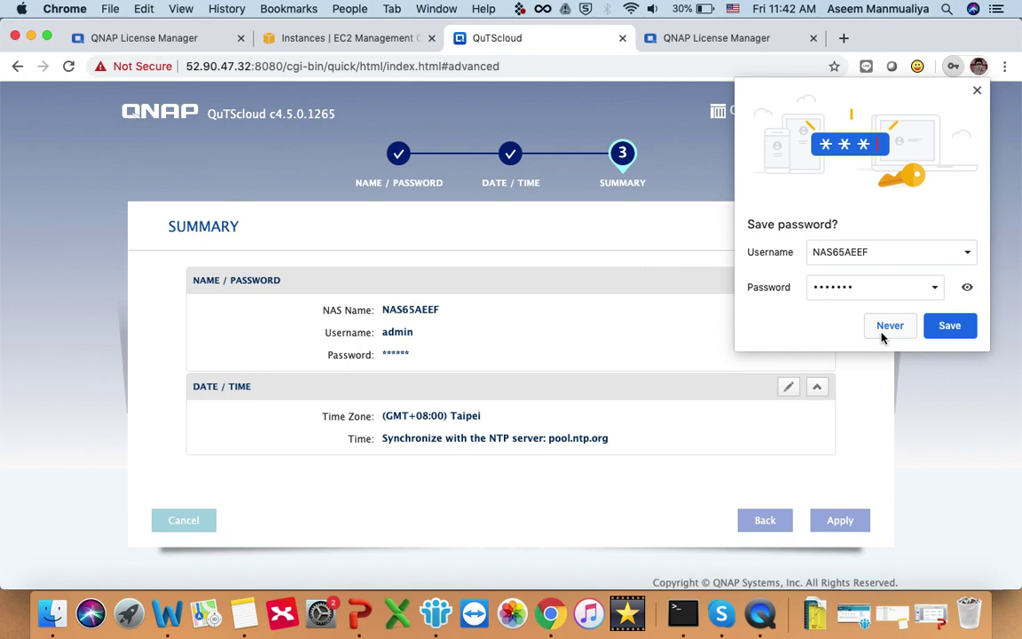
pyautogui.click(882, 331)
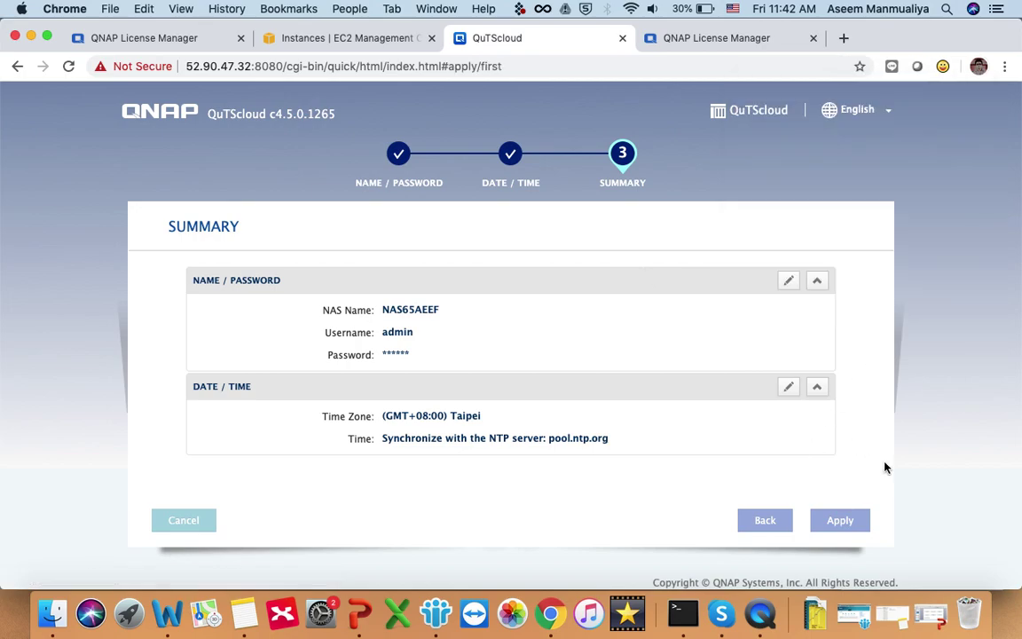
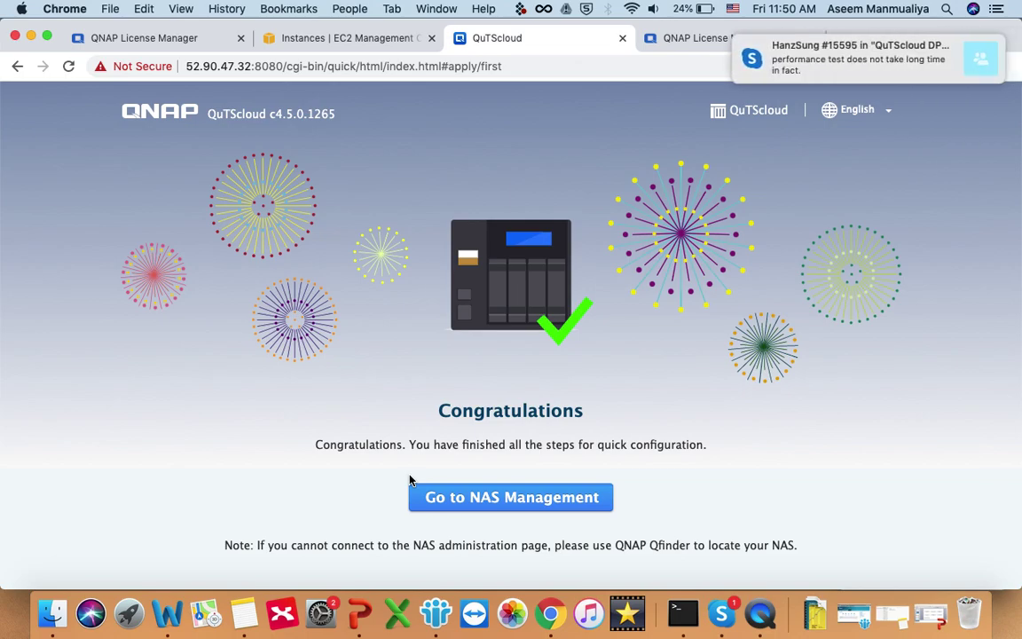
# Quit Skype, then go to the NAS management login page and reload it.
pyautogui.rightClick(725, 615)
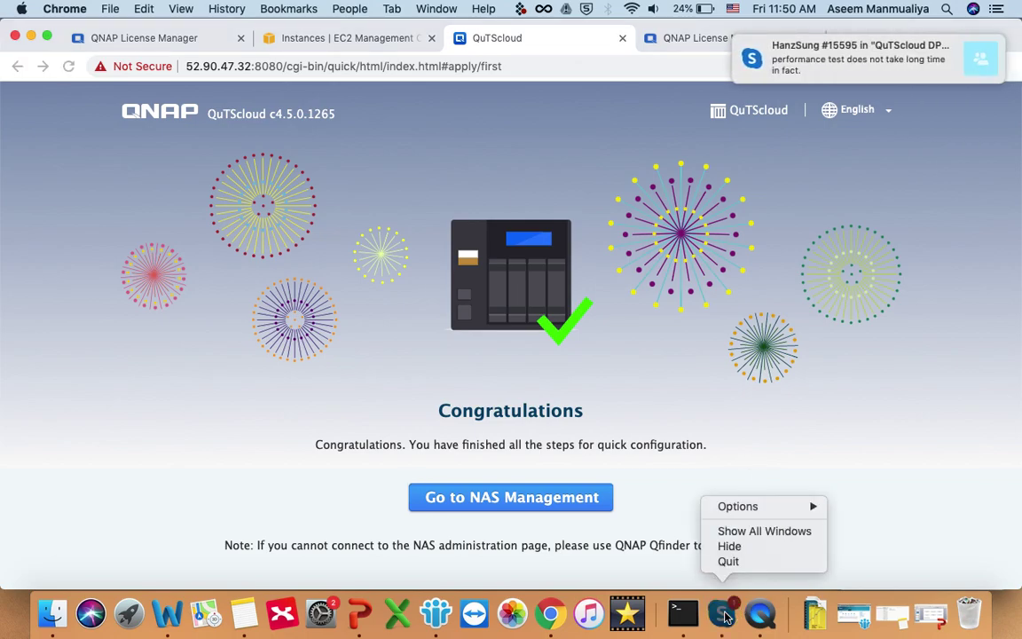
pyautogui.click(722, 562)
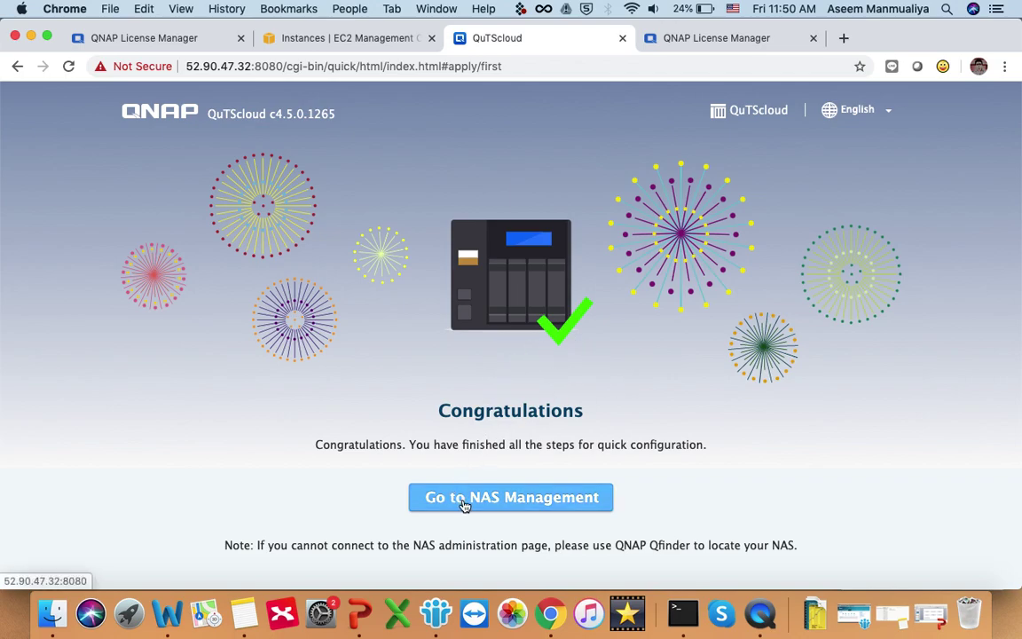
pyautogui.click(501, 502)
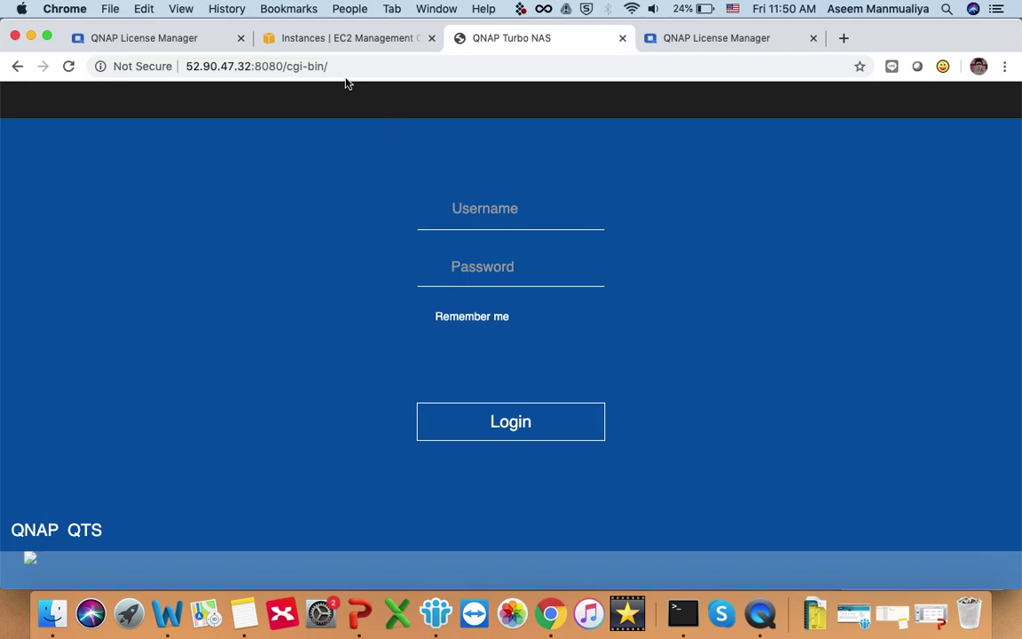
pyautogui.click(69, 67)
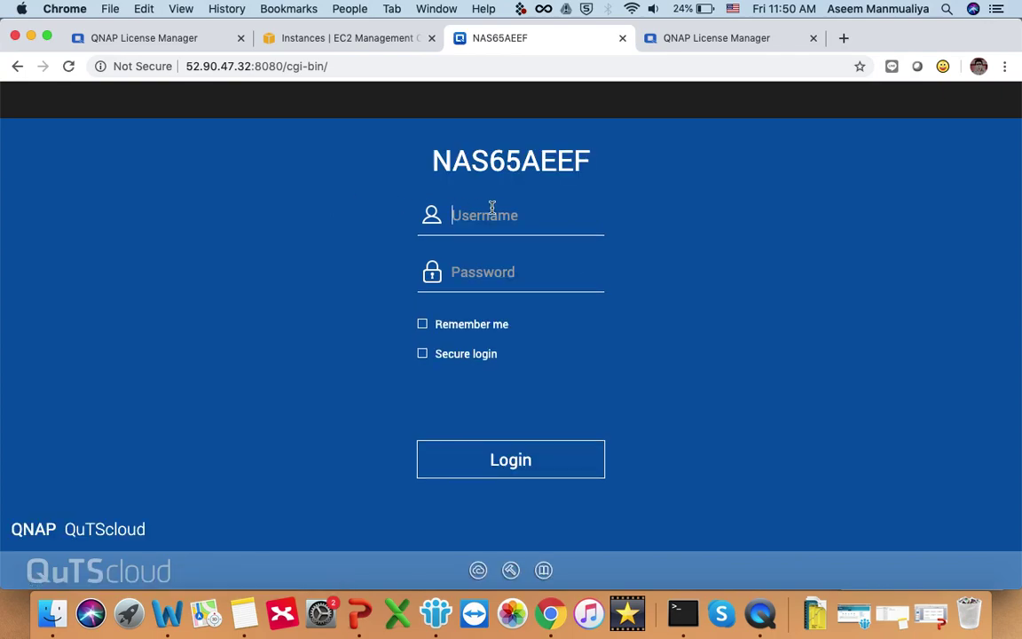
# Log in with username admin and the account password.
pyautogui.write('admin')
pyautogui.press('Tab')
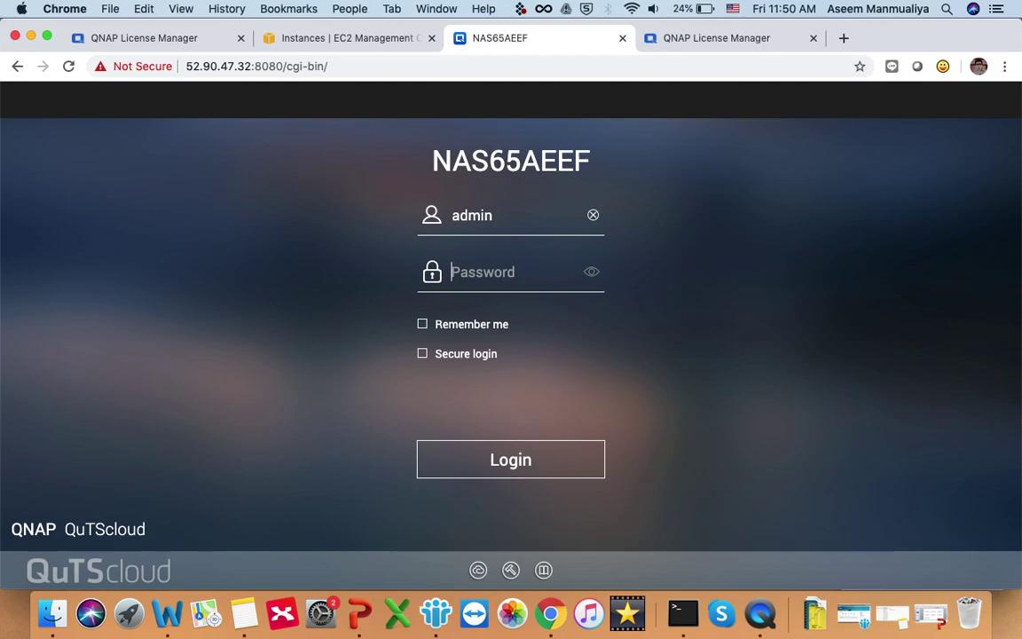
pyautogui.write('•••••••')
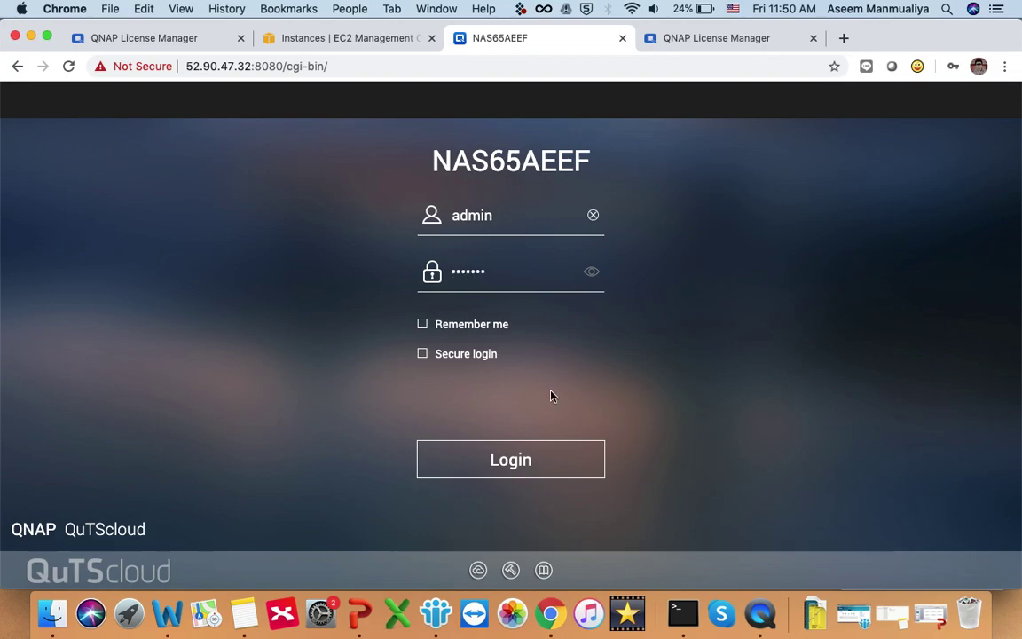
pyautogui.click(511, 459)
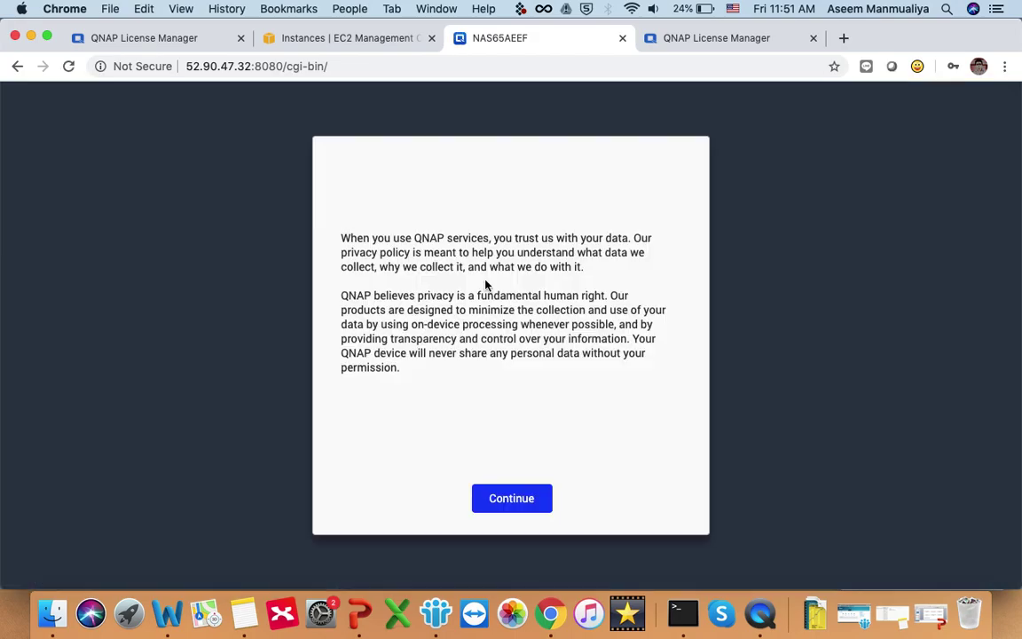
# Accept the Data & Privacy notice, then dismiss the Help Center introduction and close its window.
pyautogui.click(506, 501)
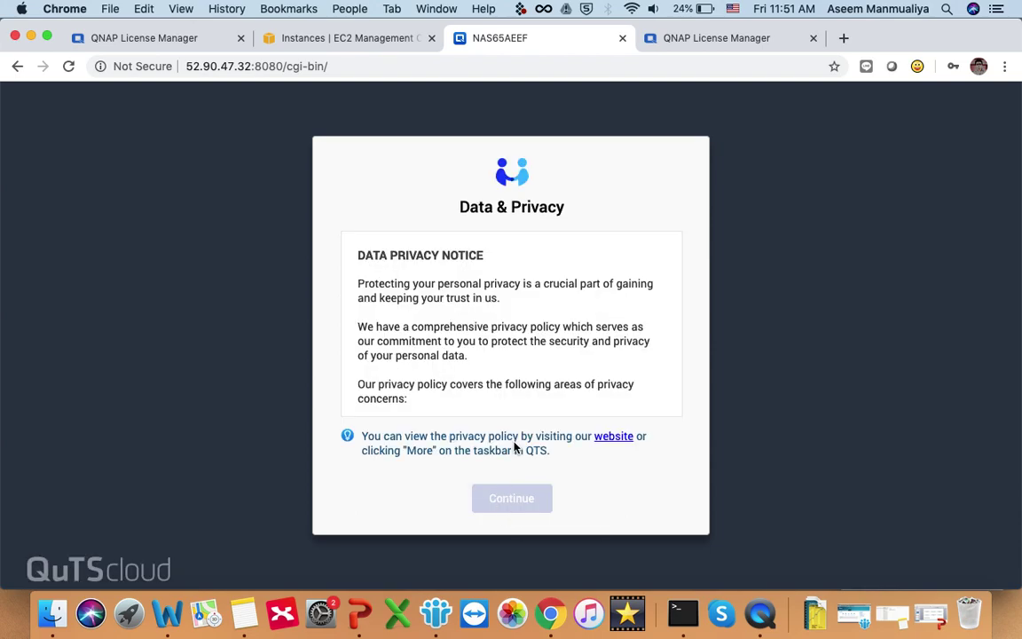
pyautogui.scroll(-10, 537, 400)
pyautogui.click(514, 503)
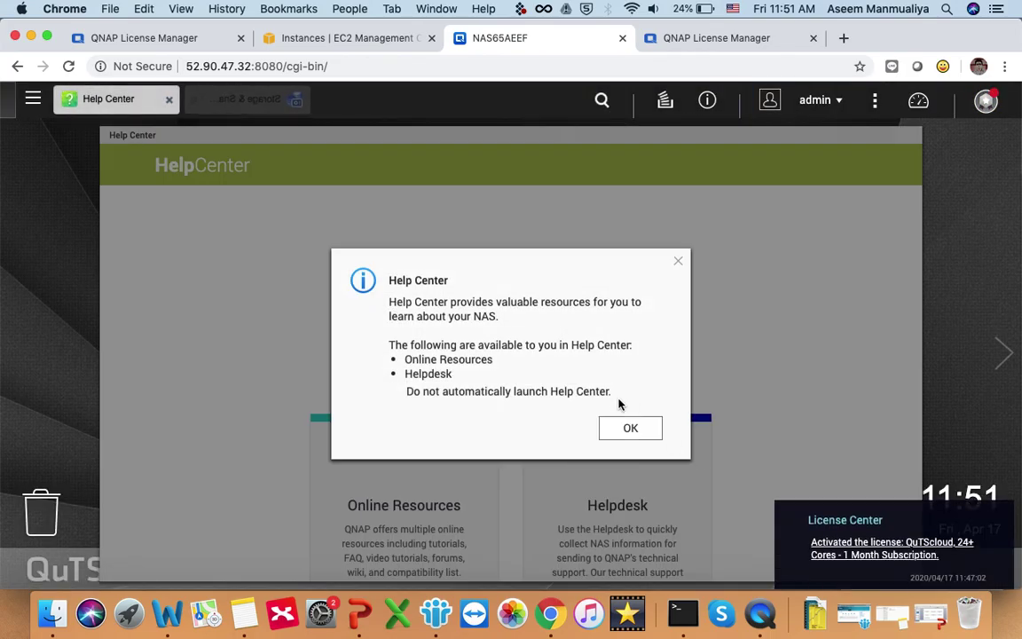
pyautogui.click(612, 427)
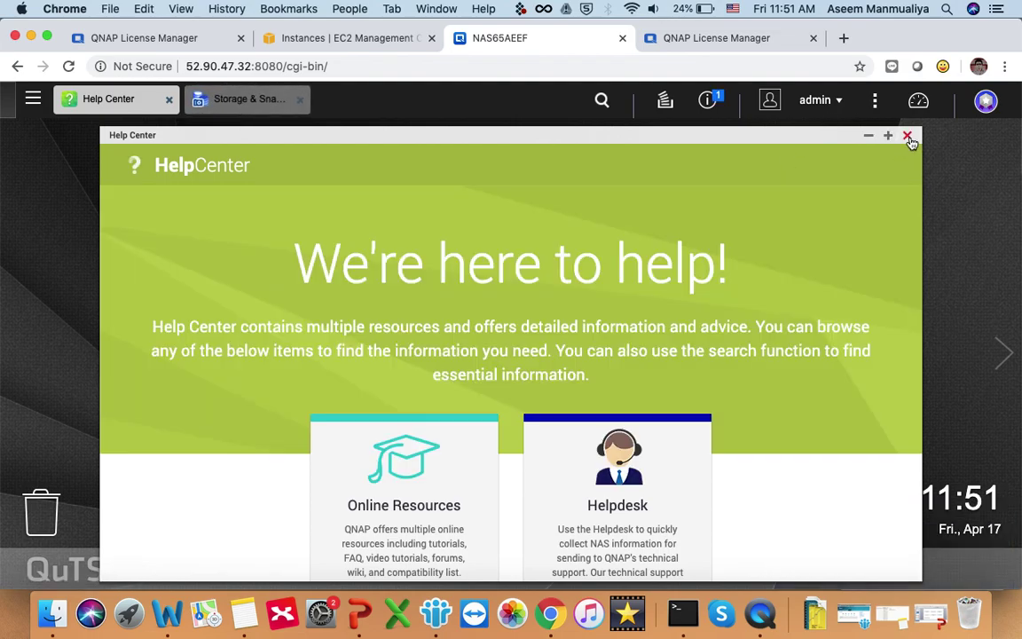
pyautogui.click(908, 136)
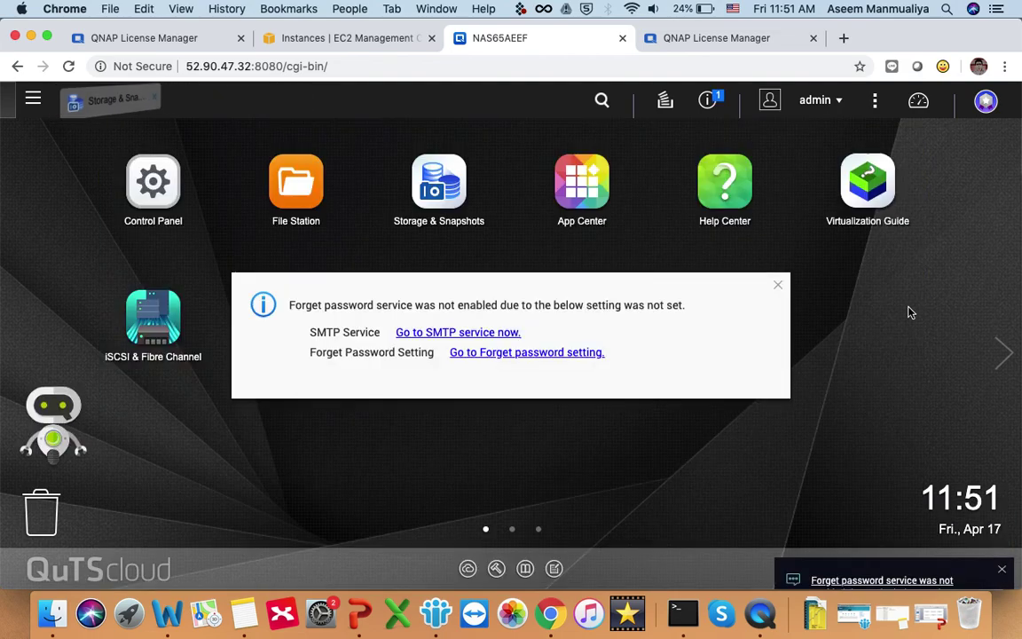
# Dismiss the forget-password warning, skip the Storage & Snapshots welcome tour, and close the app.
pyautogui.click(778, 285)
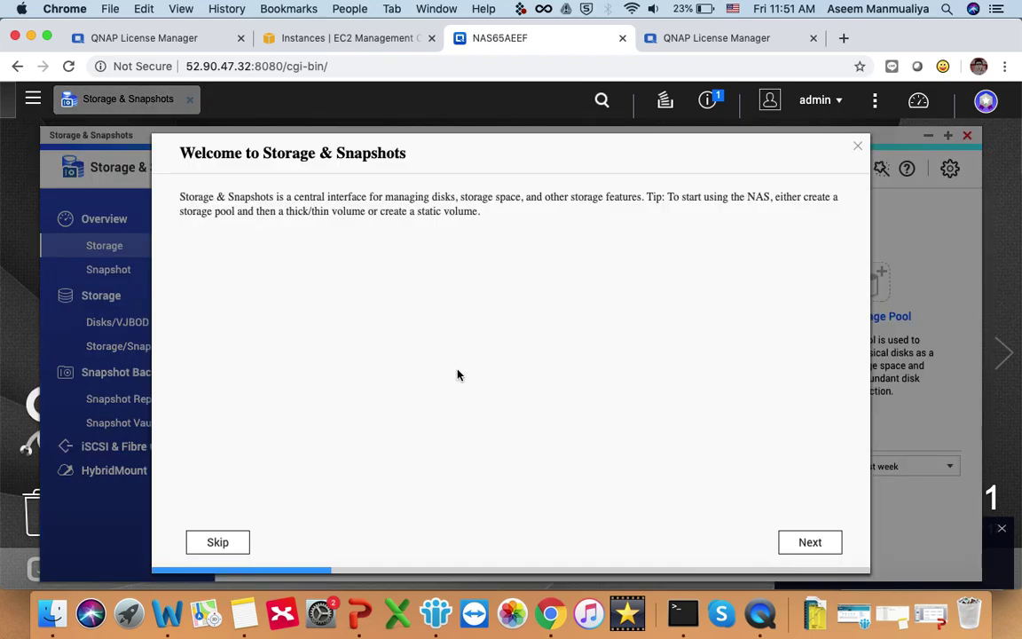
pyautogui.click(808, 542)
pyautogui.click(808, 542)
pyautogui.click(808, 542)
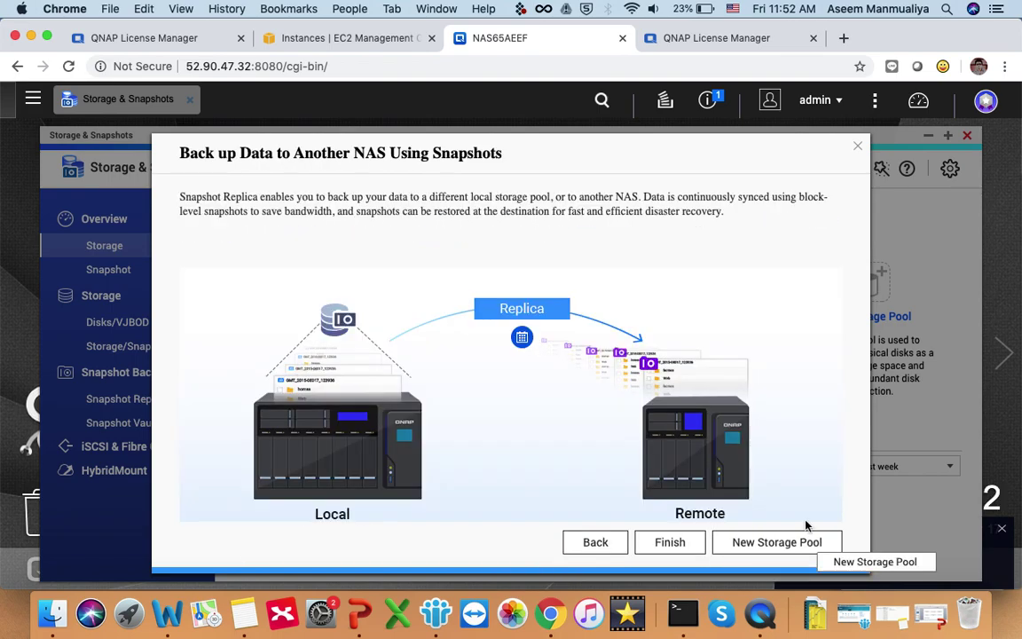
pyautogui.click(857, 145)
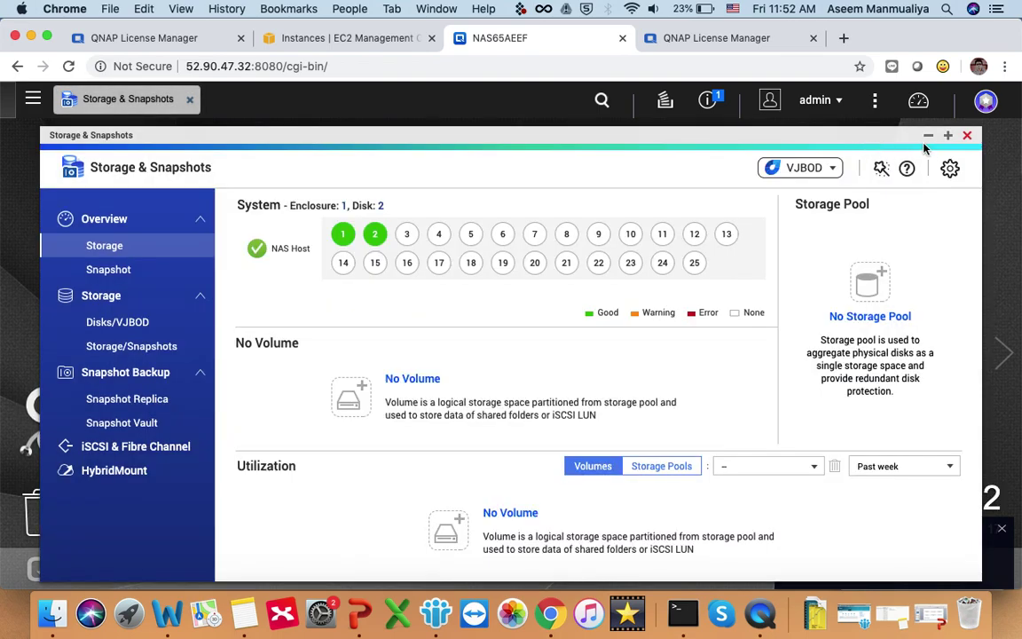
pyautogui.click(968, 136)
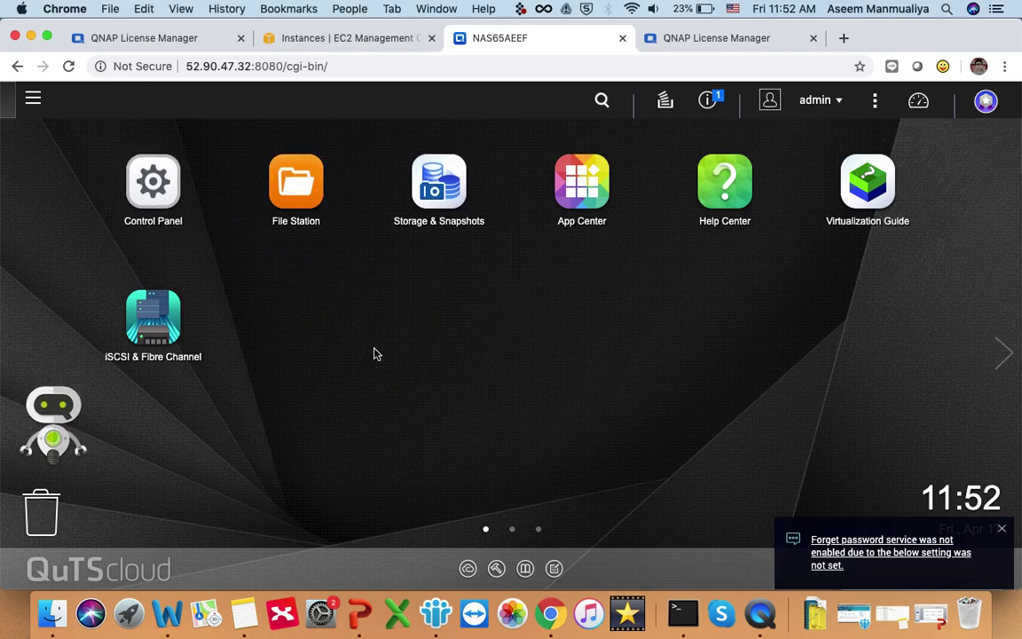
# Reopen Storage & Snapshots, skip its tour, and launch the Create Storage Pool Wizard from No Storage Pool.
pyautogui.click(436, 173)
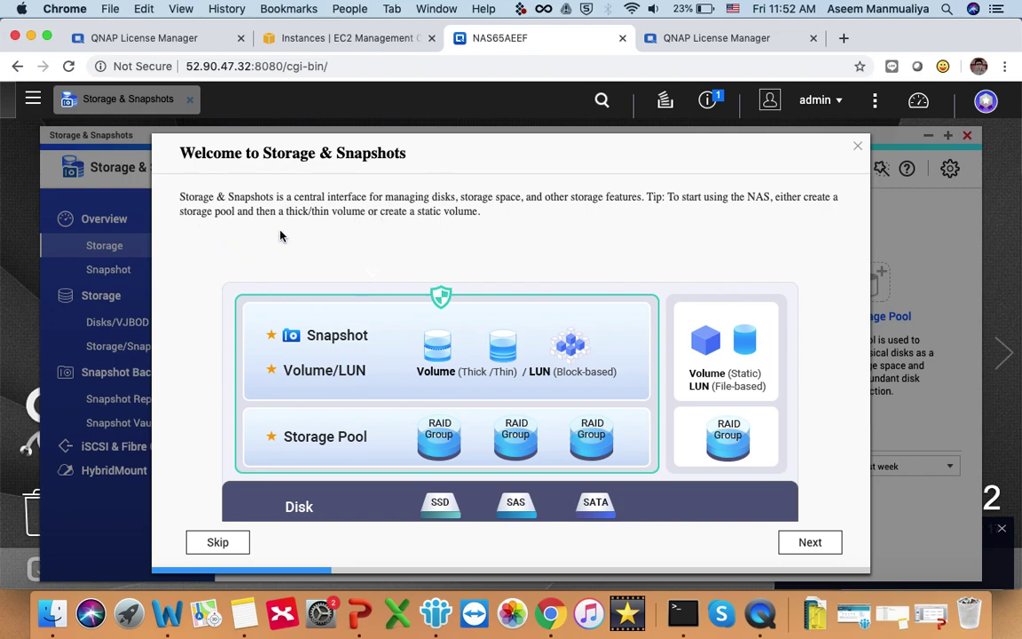
pyautogui.click(797, 548)
pyautogui.click(799, 543)
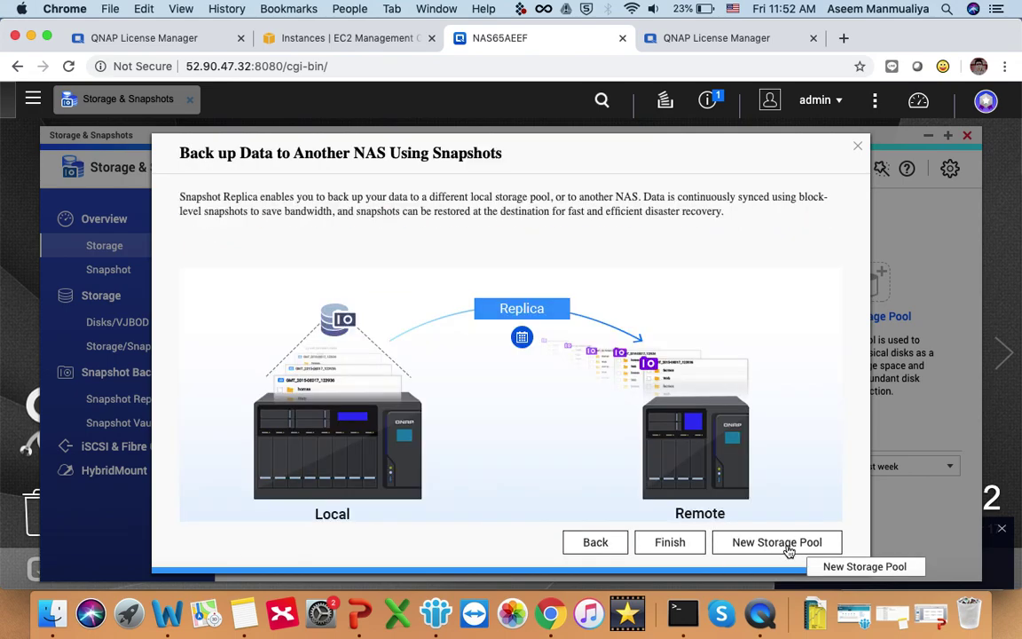
pyautogui.click(857, 146)
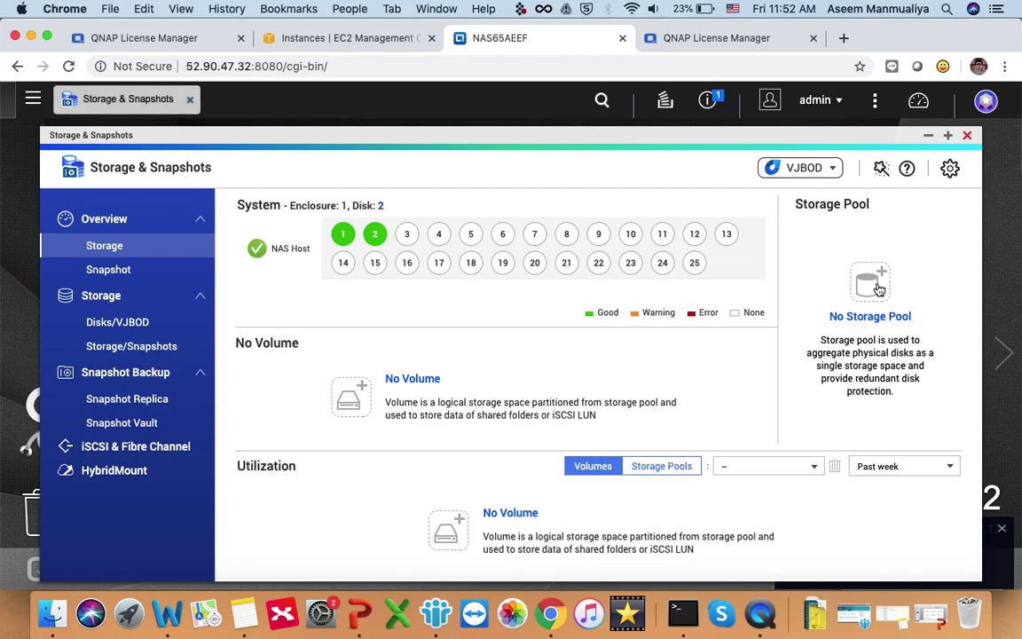
pyautogui.click(879, 284)
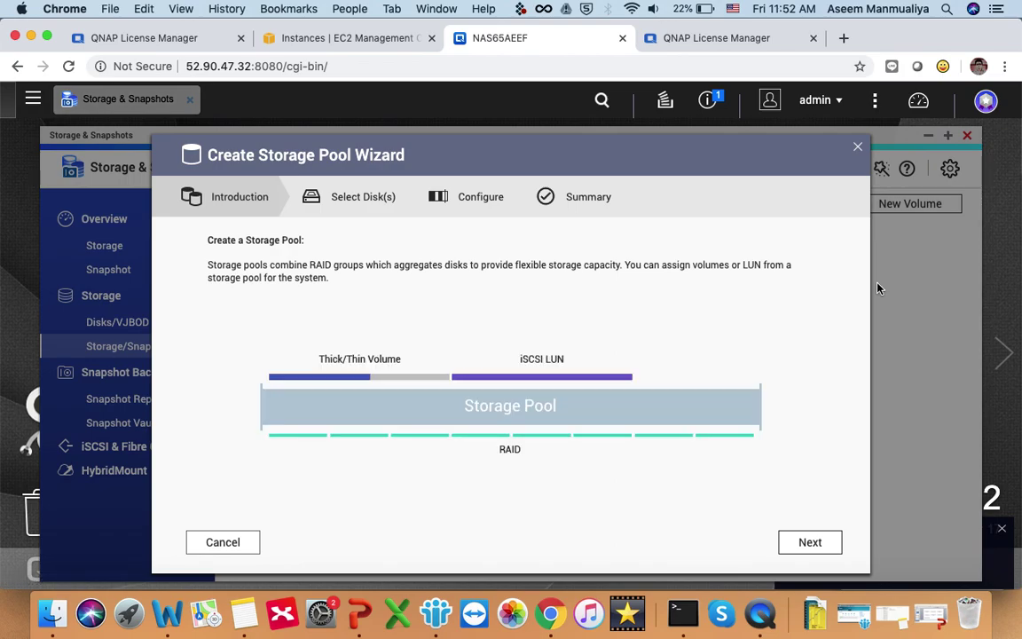
# Build Storage Pool 1 from Disk 2 alone with default settings, confirming the disk erase.
pyautogui.click(815, 548)
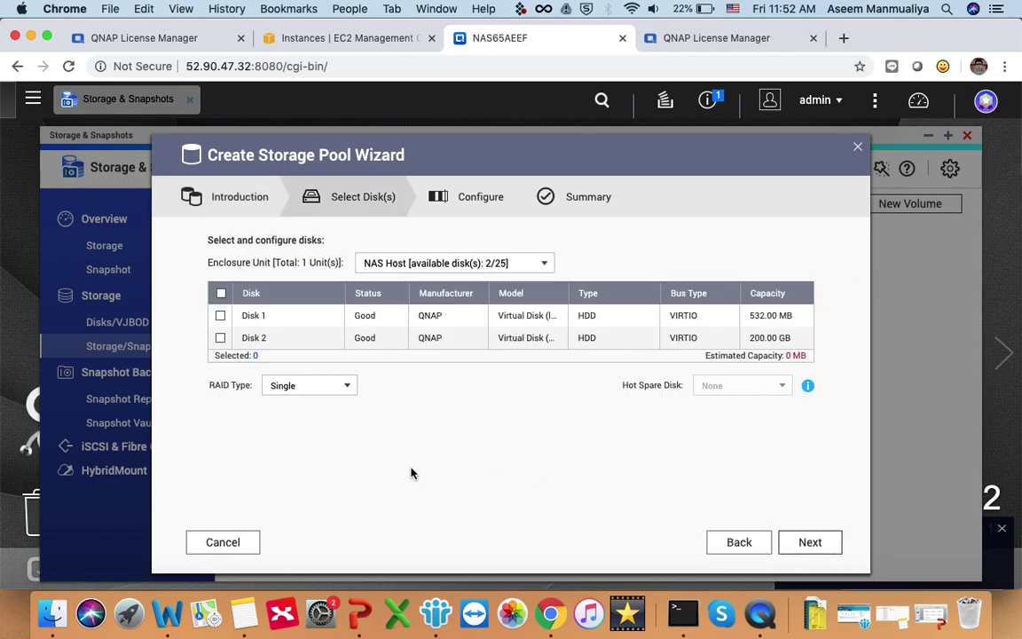
pyautogui.click(220, 339)
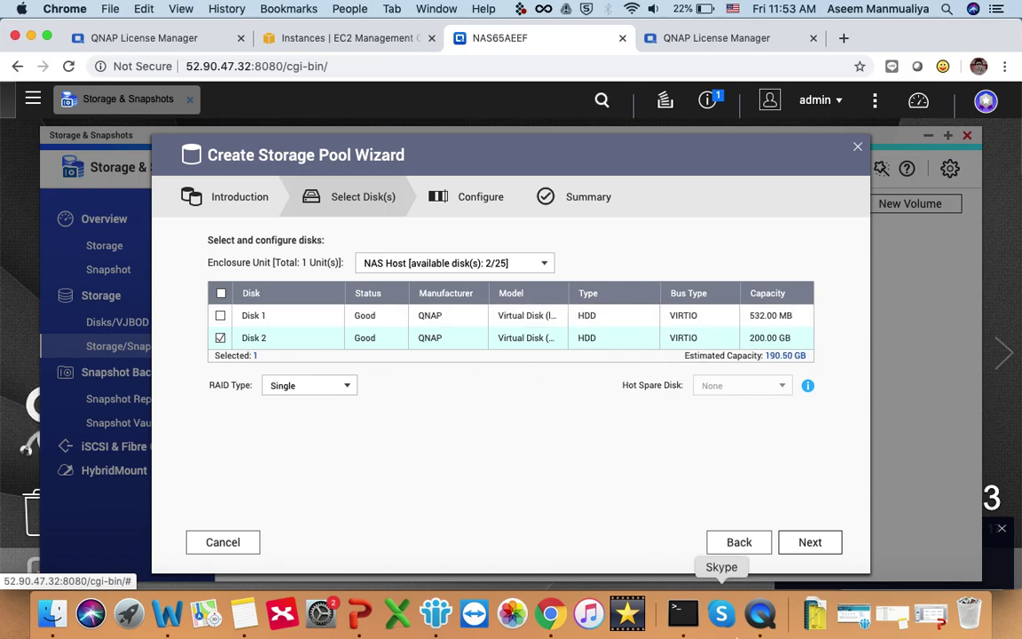
pyautogui.click(806, 544)
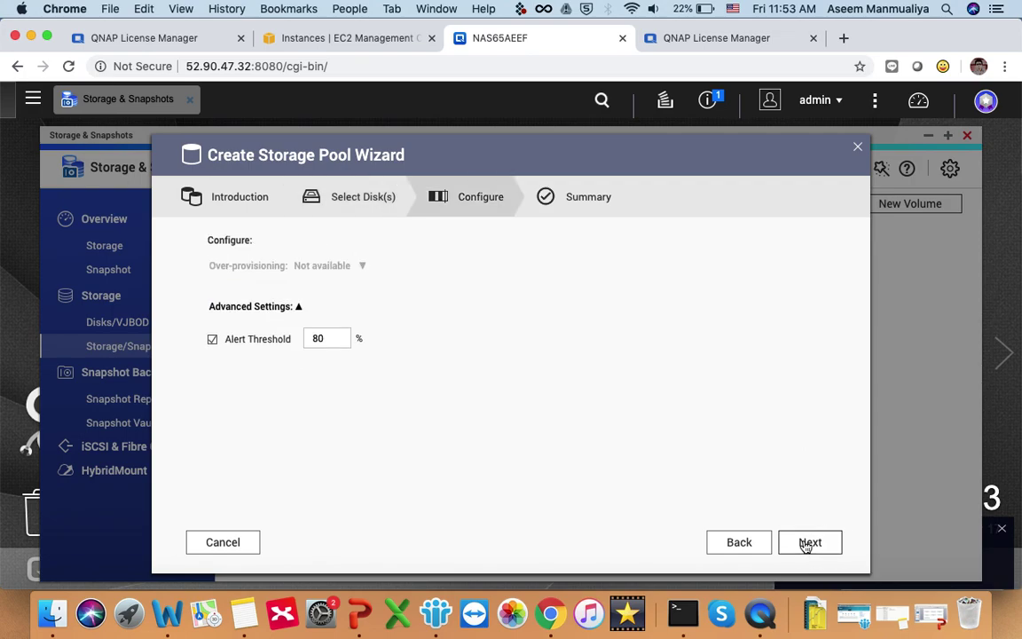
pyautogui.click(807, 544)
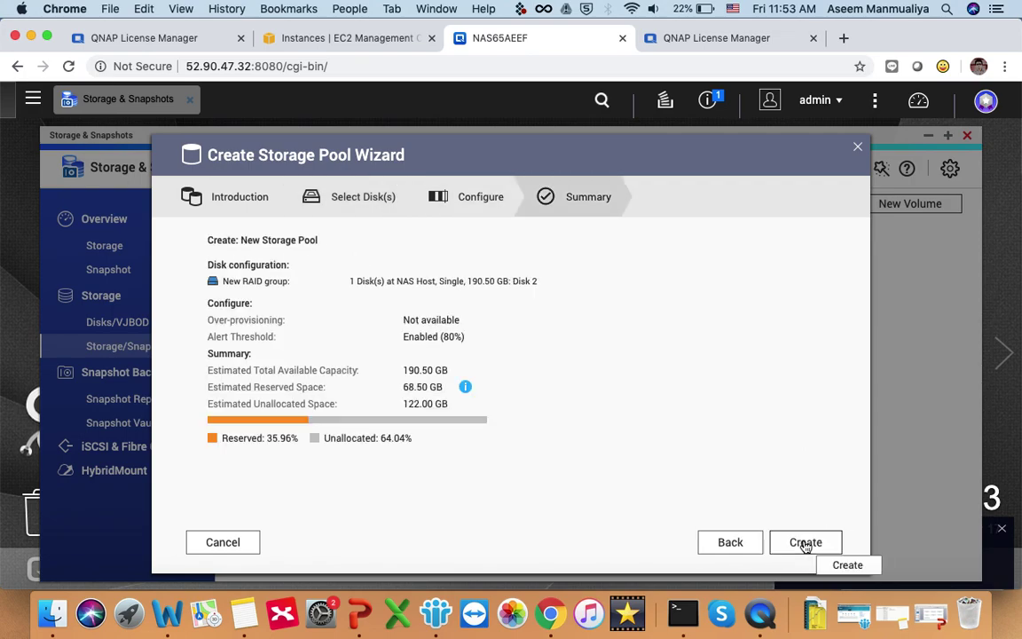
pyautogui.click(805, 544)
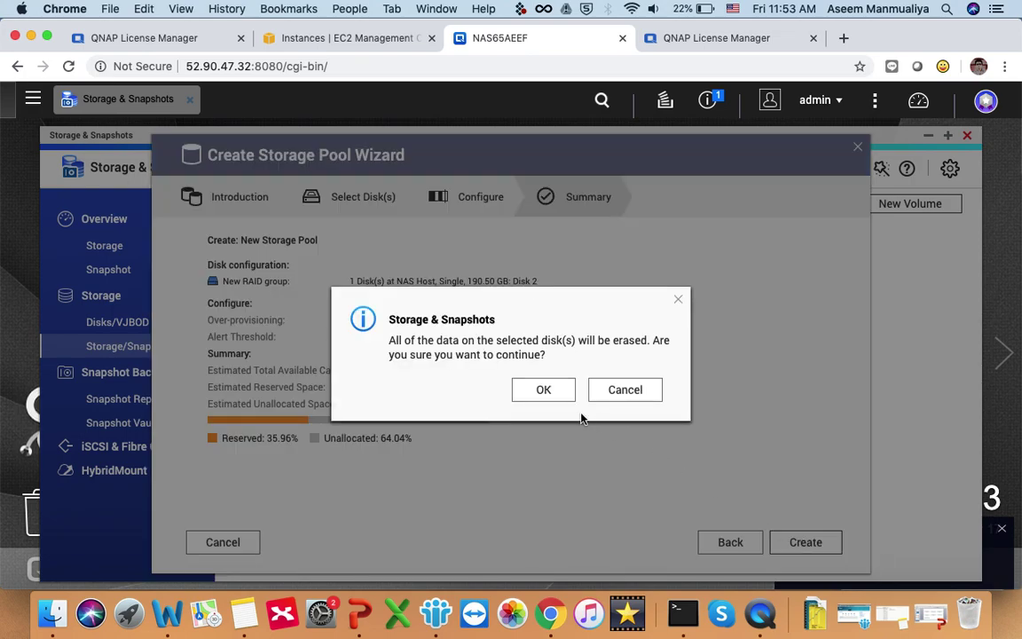
pyautogui.click(543, 391)
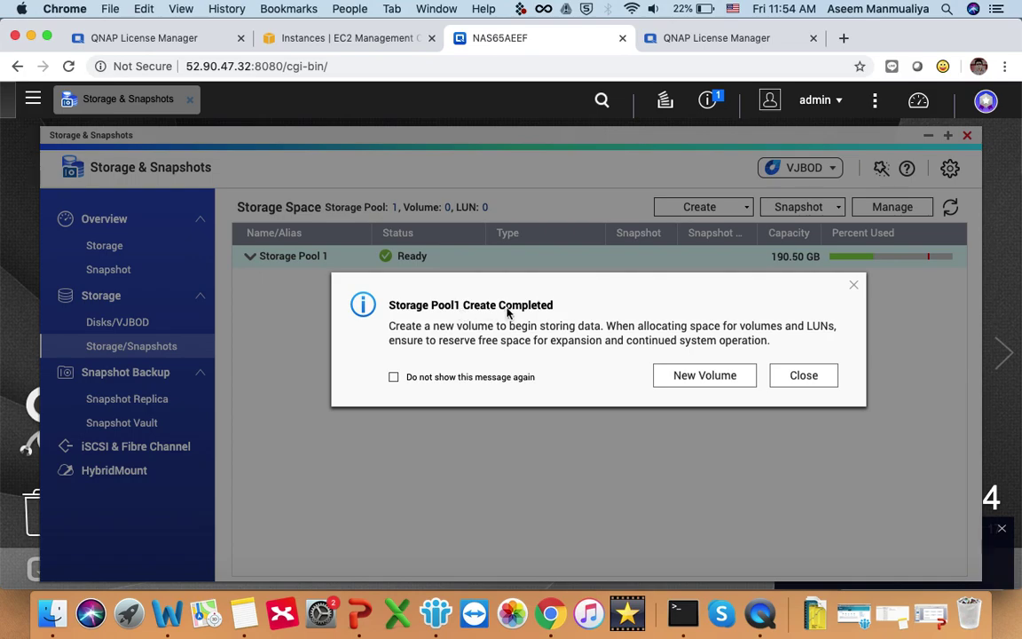
# Create thick volume DataVol1 on Storage Pool 1 with 100 GB capacity instead of the full pool.
pyautogui.click(702, 376)
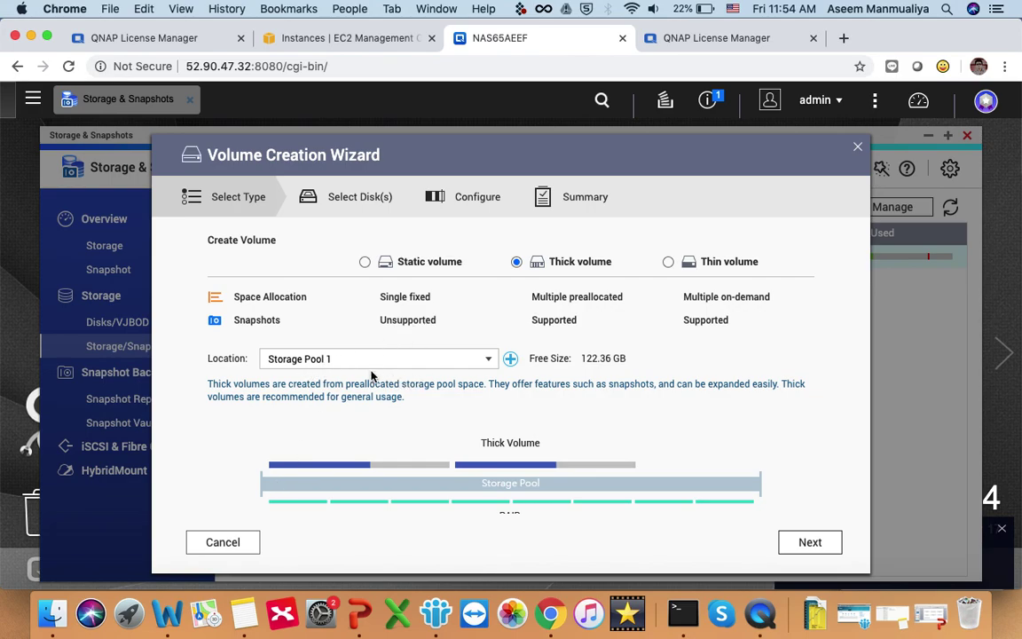
pyautogui.click(793, 544)
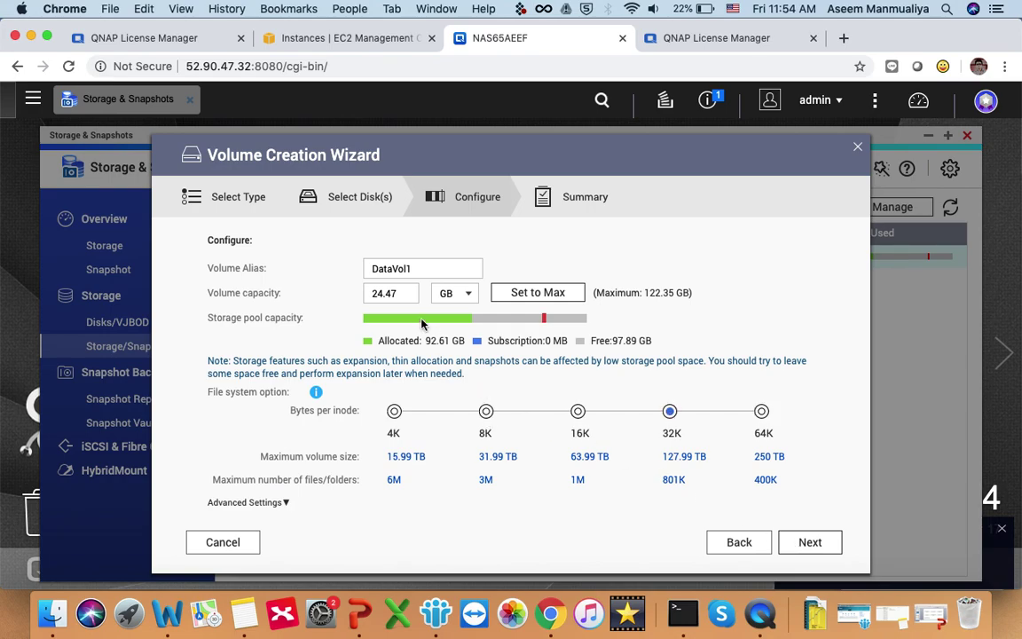
pyautogui.click(543, 291)
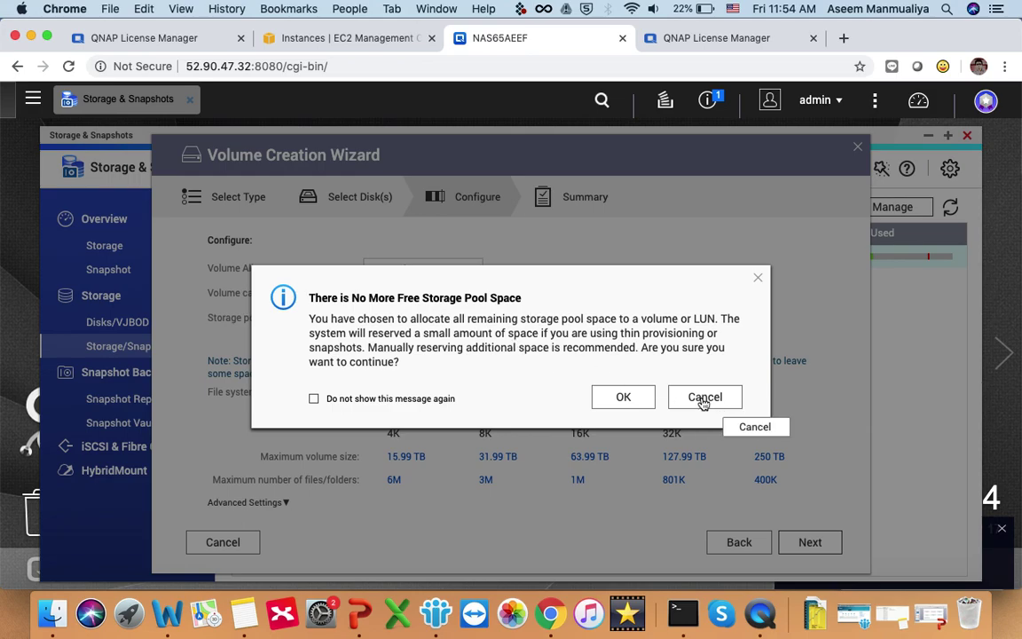
pyautogui.click(704, 399)
pyautogui.doubleClick(403, 299)
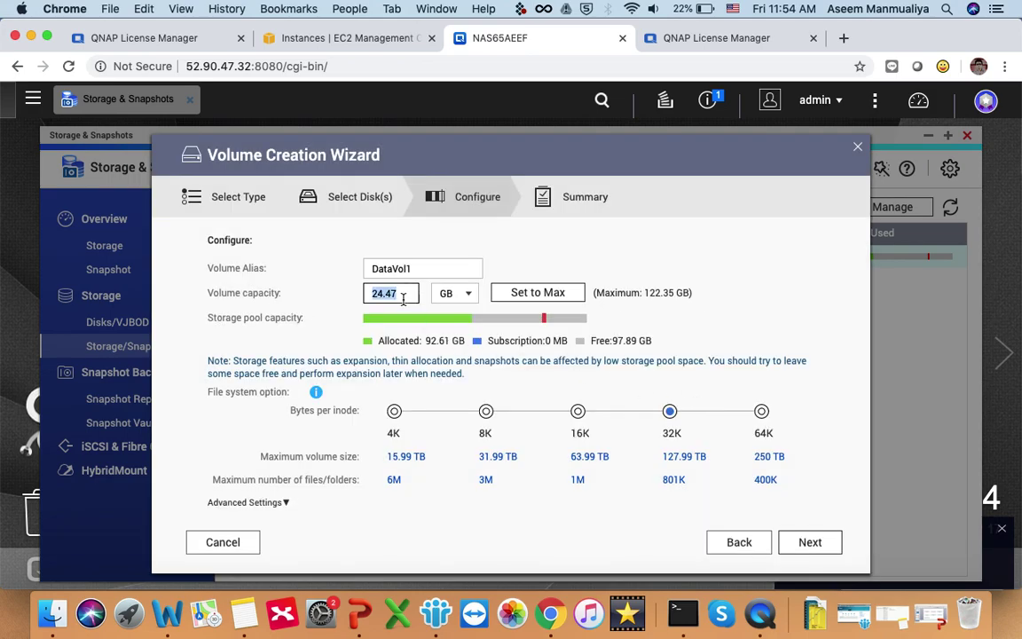
pyautogui.write('100')
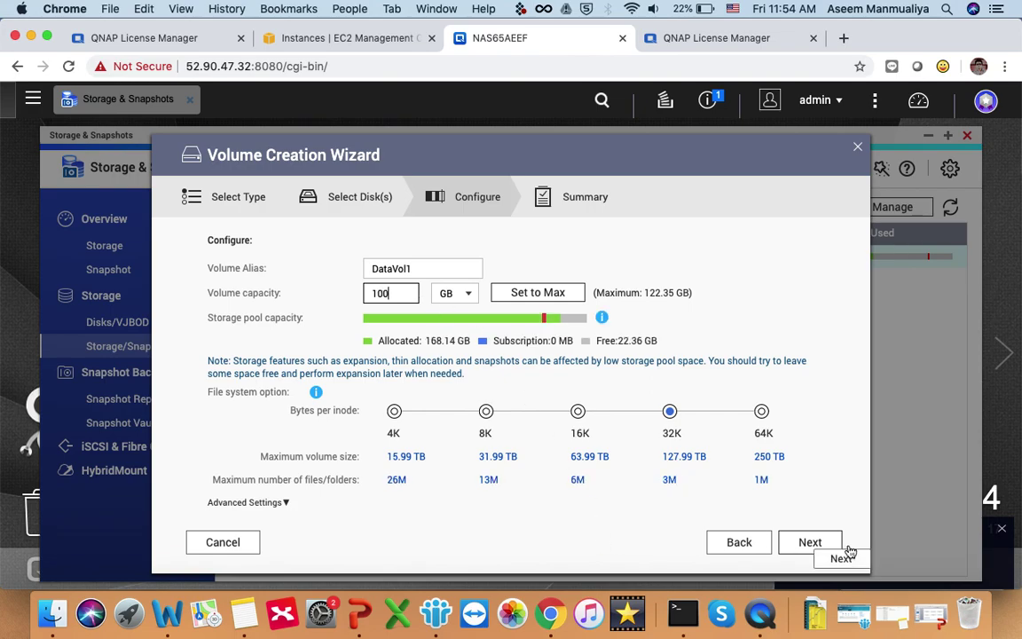
pyautogui.click(819, 547)
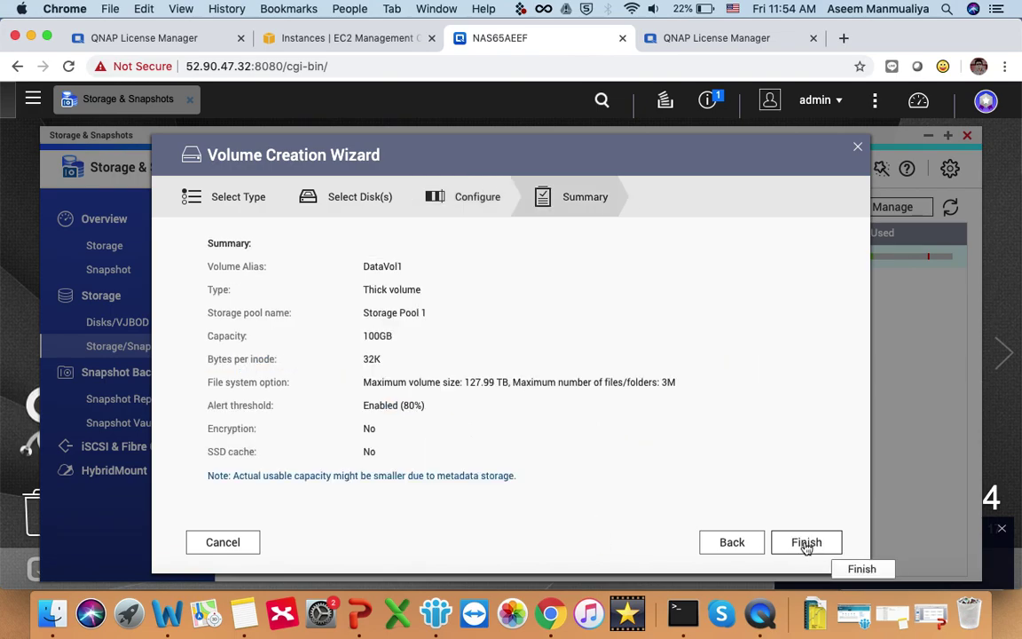
pyautogui.click(809, 545)
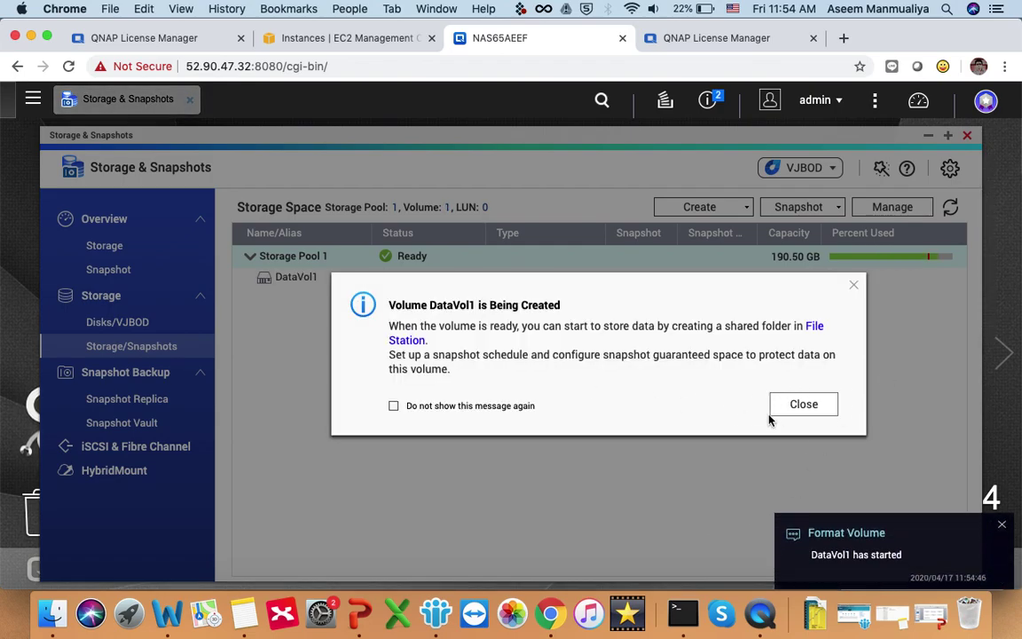
pyautogui.click(803, 404)
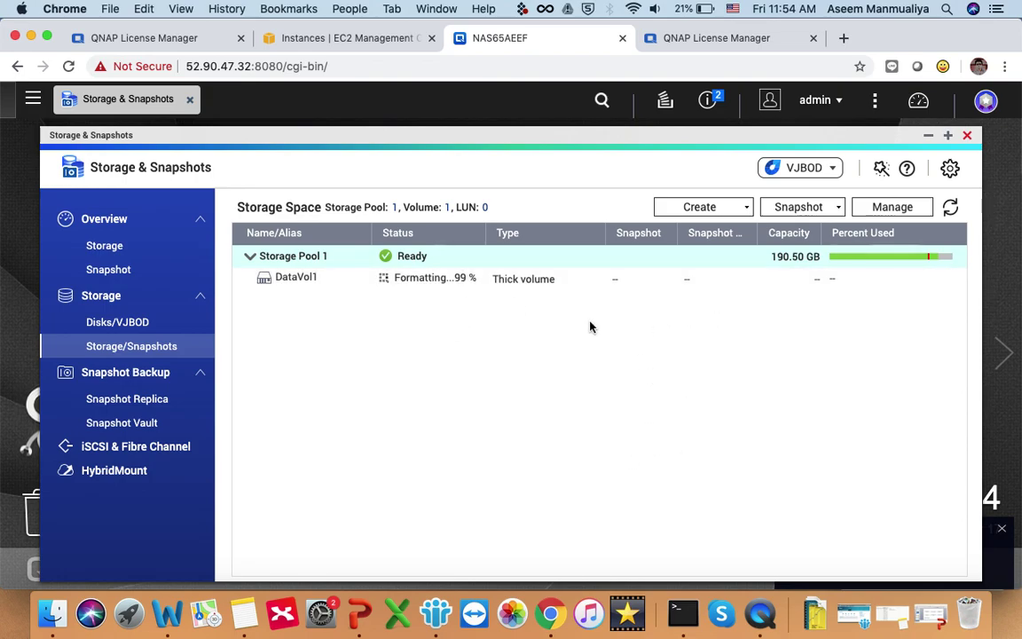
# Close Storage & Snapshots, launch App Center, and turn off its quick start welcome.
pyautogui.click(969, 137)
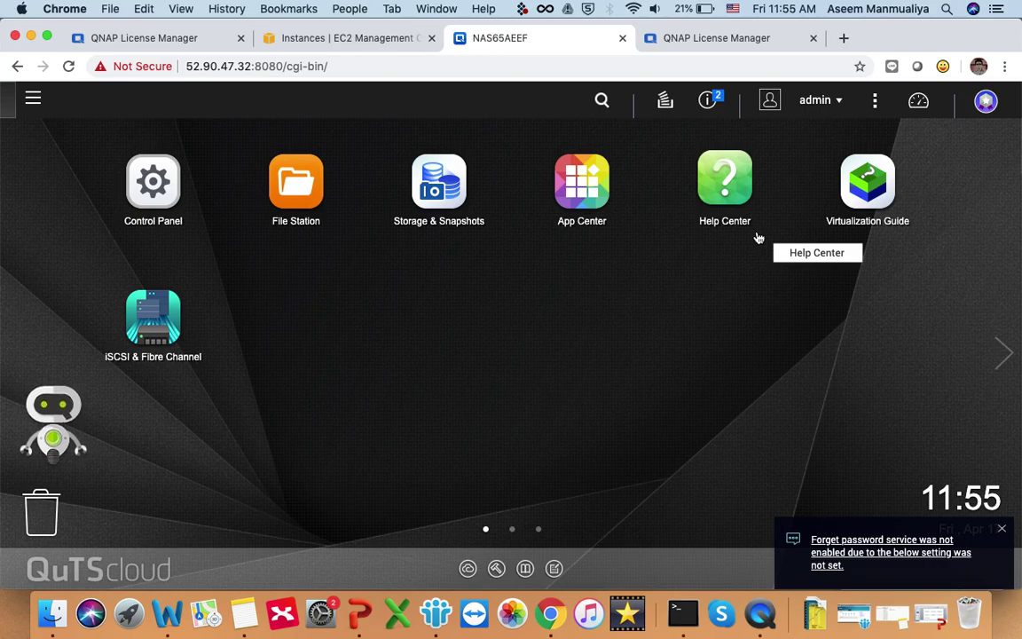
pyautogui.click(586, 181)
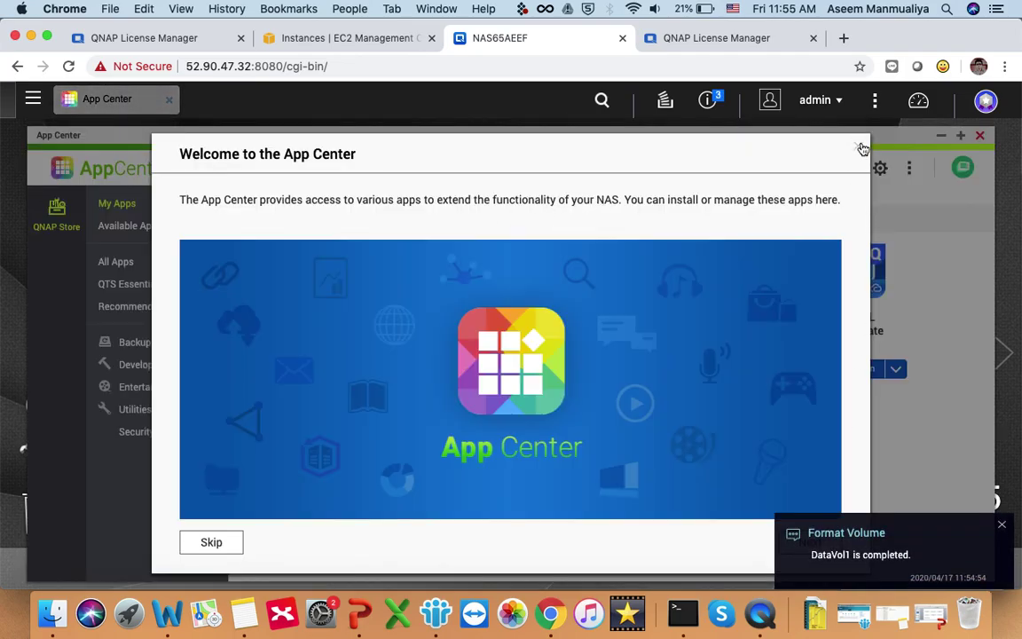
pyautogui.click(863, 149)
pyautogui.click(627, 380)
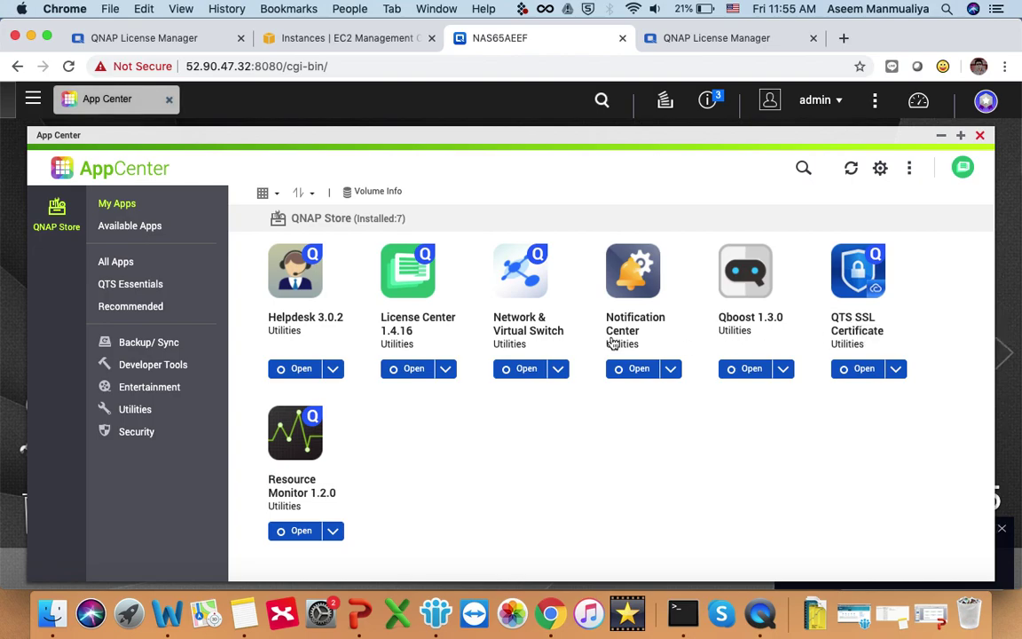
# Browse the All Apps catalogue, then close App Center and return to QuickTime Player.
pyautogui.click(114, 274)
pyautogui.scroll(-5, 577, 419)
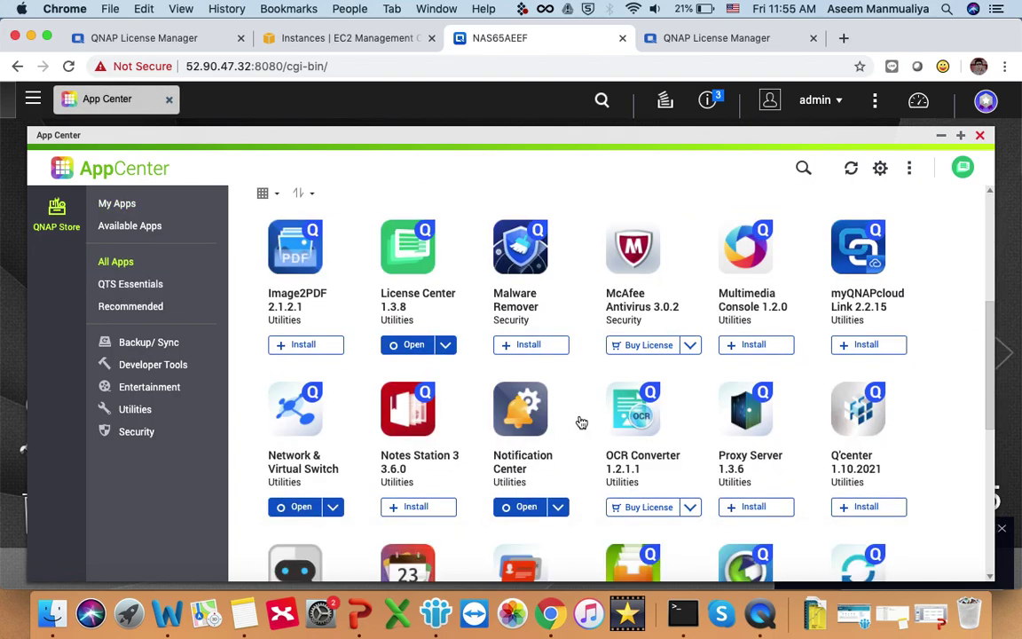
pyautogui.scroll(-3, 581, 422)
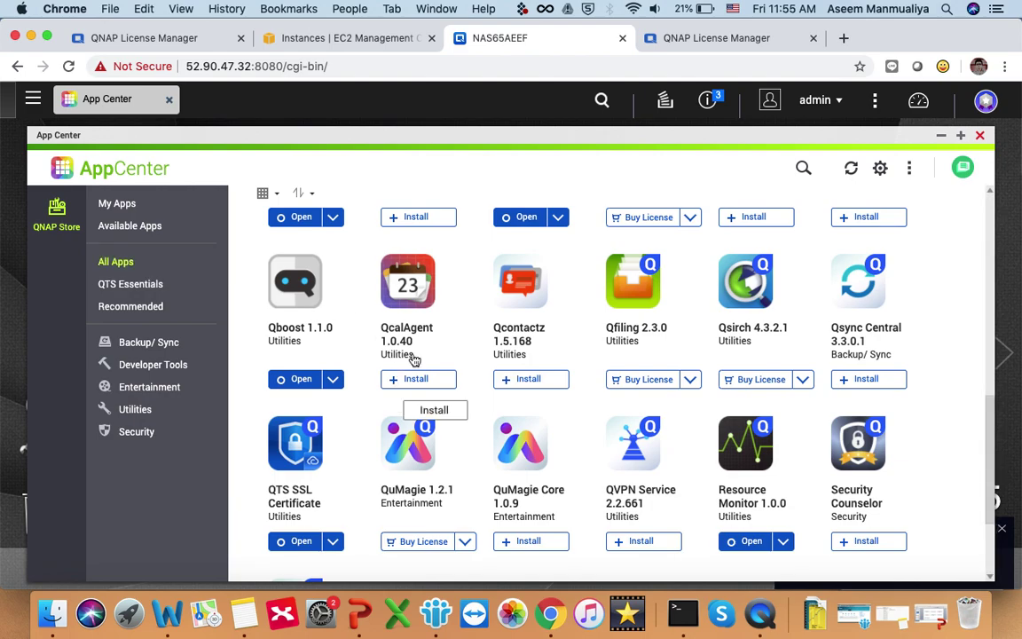
pyautogui.scroll(-3, 530, 368)
pyautogui.scroll(10, 530, 363)
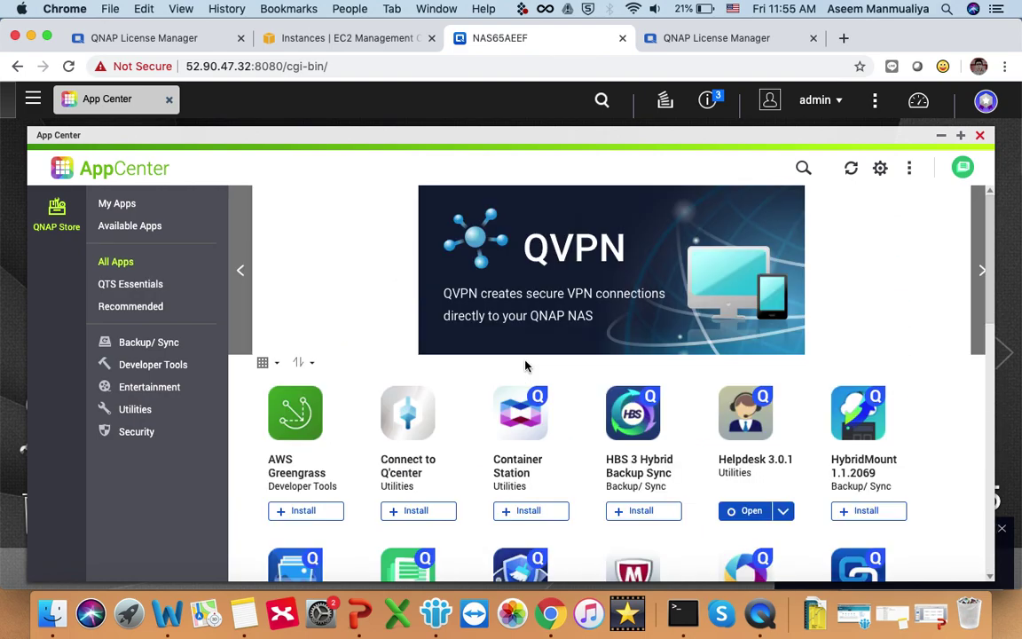
pyautogui.click(980, 134)
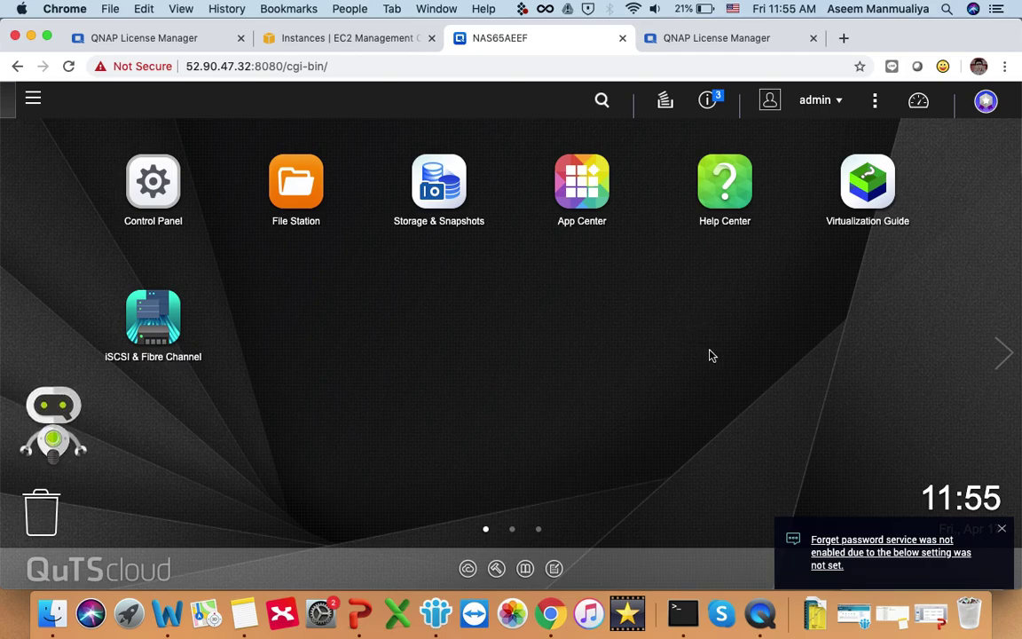
pyautogui.click(769, 622)
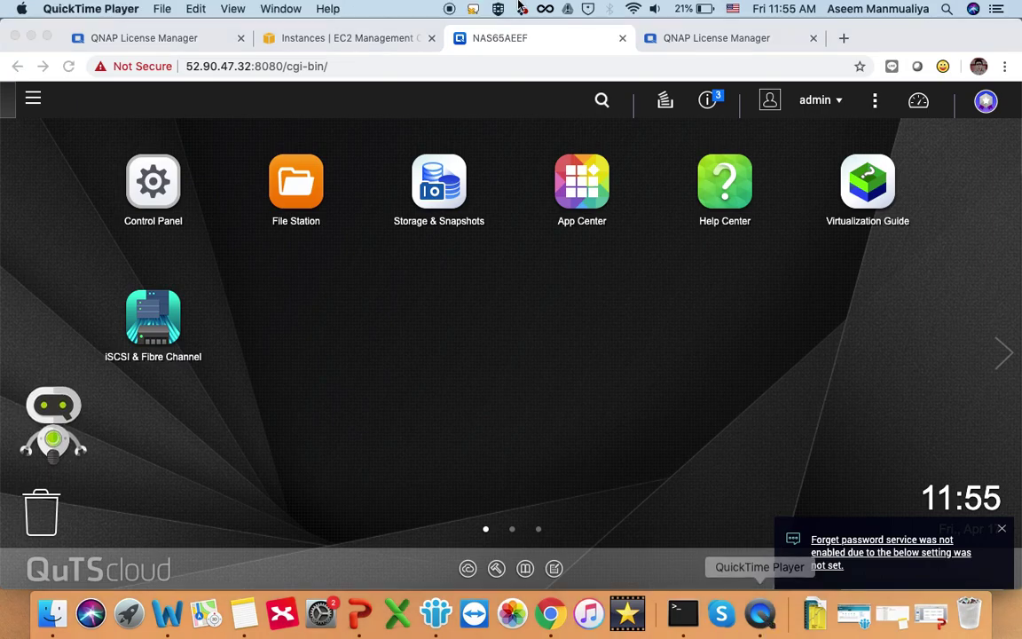